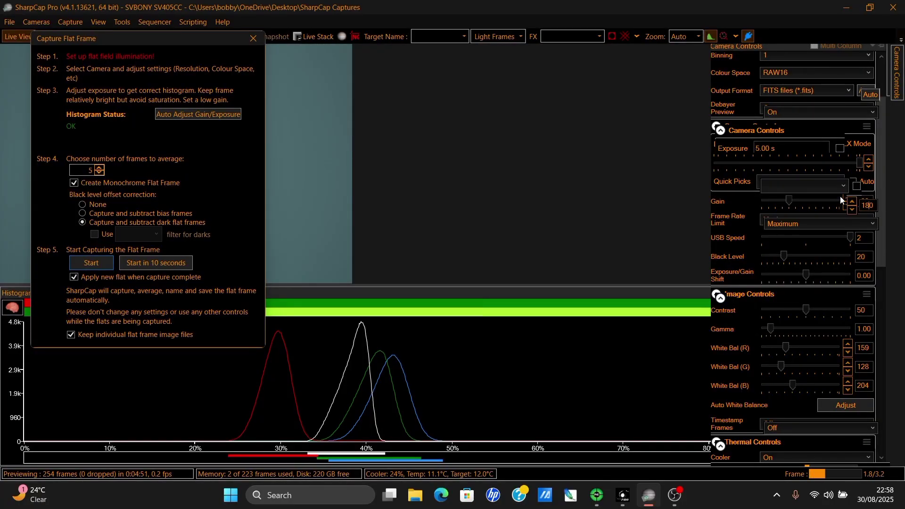
Change the camera gain to 185.
{"action": "type", "text": "8"}
{"action": "key", "text": "Return"}
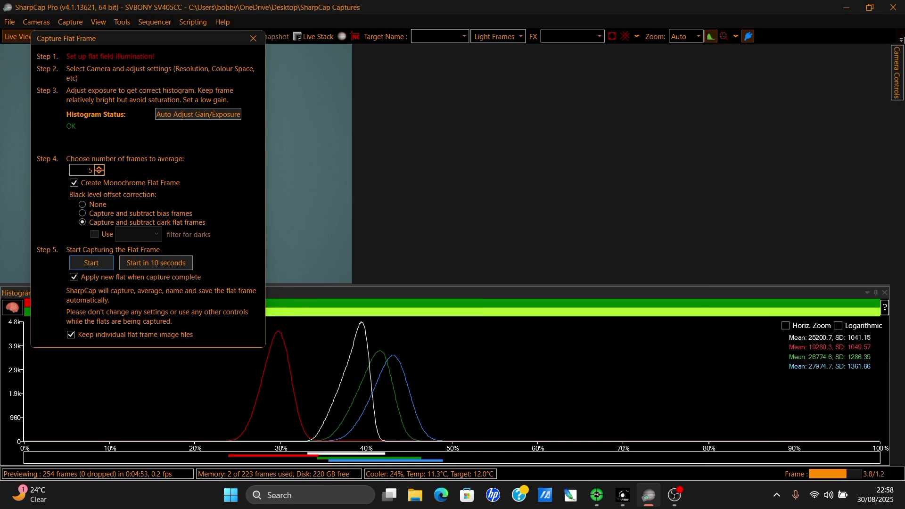
{"action": "mouse_move", "coordinate": [899, 52]}
{"action": "left_click", "coordinate": [846, 204]}
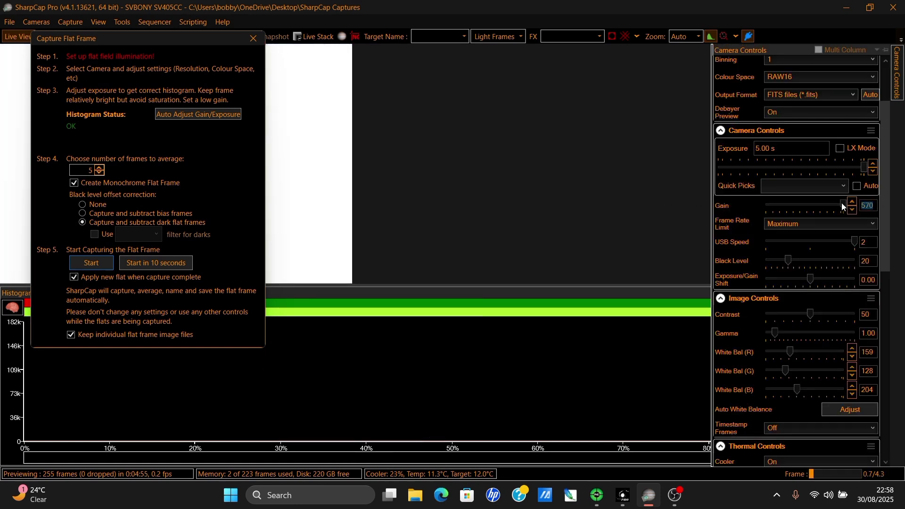
{"action": "type", "text": "185"}
{"action": "key", "text": "Return"}
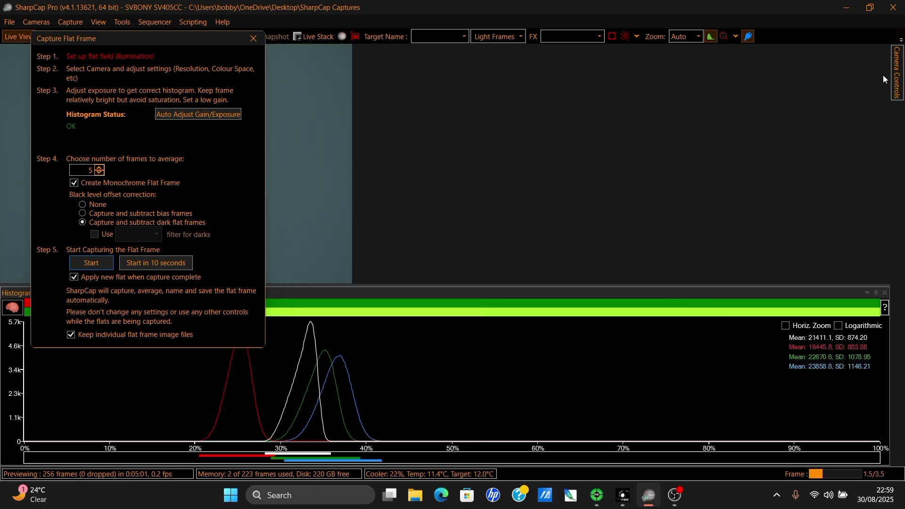
Capture the averaged flat frame, then confirm covering the telescope for the dark flats.
{"action": "mouse_move", "coordinate": [899, 72]}
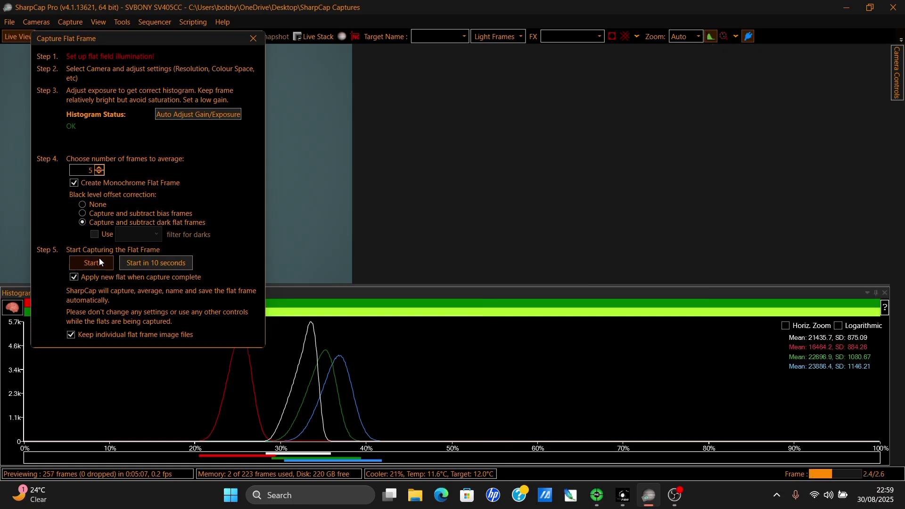
{"action": "left_click", "coordinate": [99, 258]}
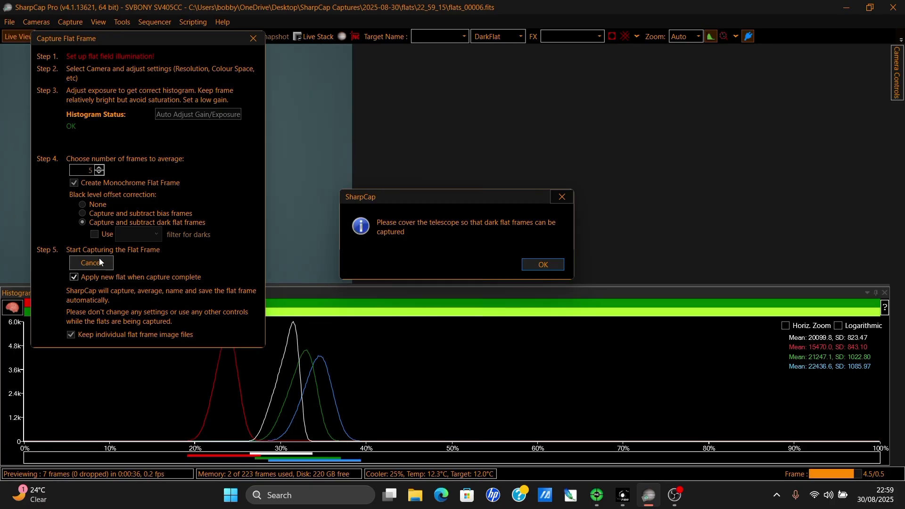
{"action": "left_click", "coordinate": [542, 266]}
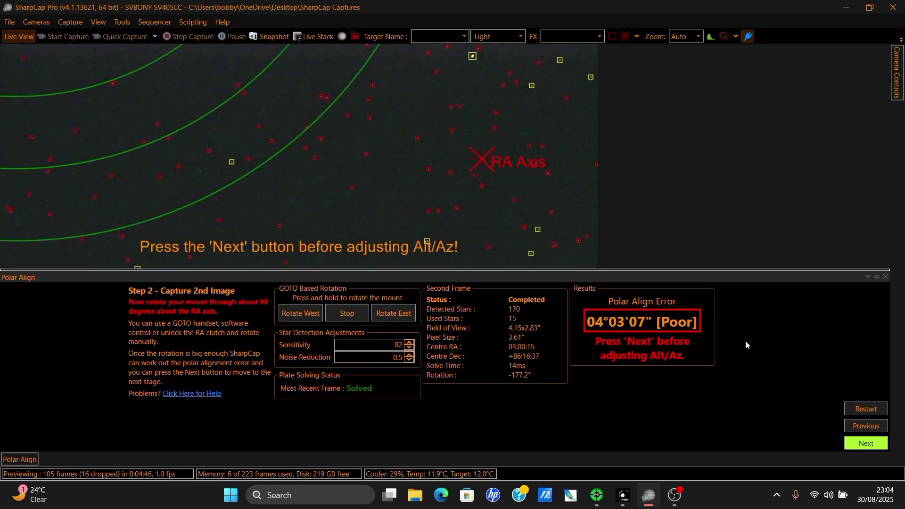
Adjust the mount to a 00°00'44" Good error, then hide the panel and untick Tools > Polar Align.
{"action": "left_click", "coordinate": [862, 440]}
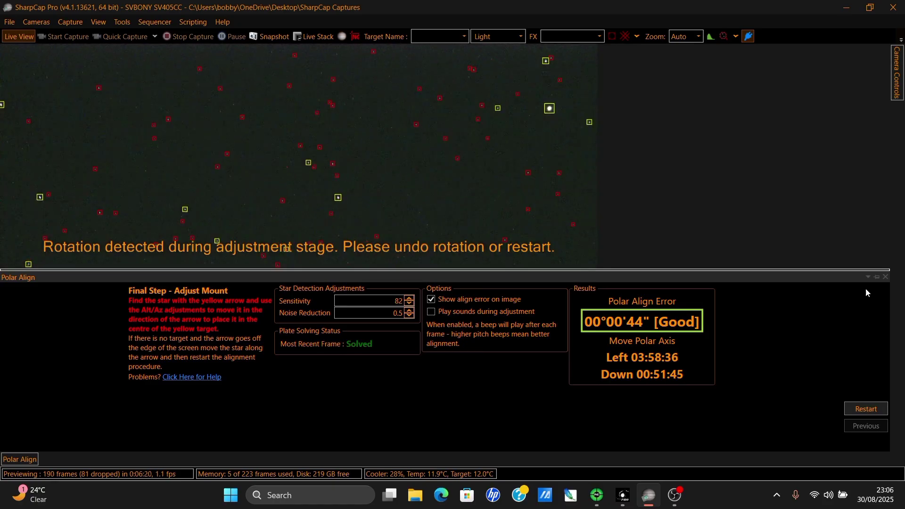
{"action": "left_click_drag", "start_coordinate": [868, 270], "coordinate": [866, 286]}
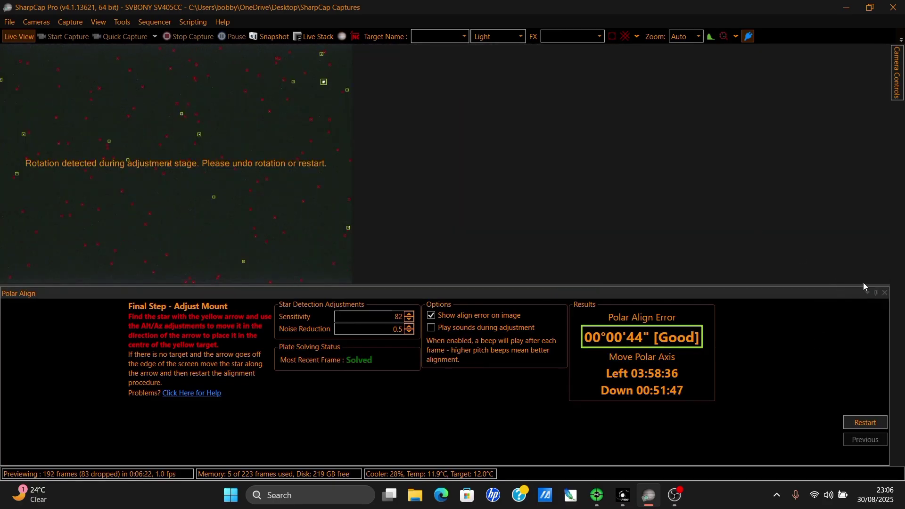
{"action": "left_click", "coordinate": [877, 293]}
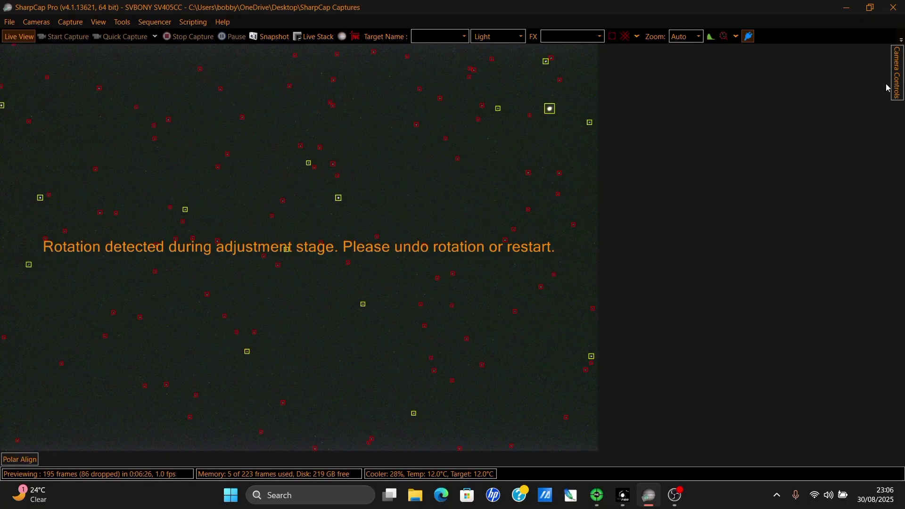
{"action": "left_click", "coordinate": [127, 24]}
{"action": "left_click", "coordinate": [148, 74]}
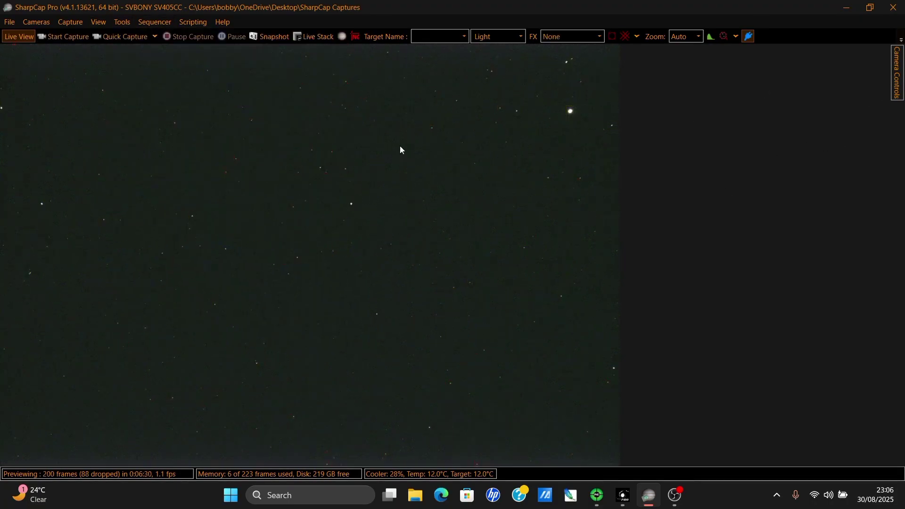
Switch to SynScan Pro, start a 2-Star Alignment and initially pick Caph as the first star.
{"action": "left_click", "coordinate": [900, 74]}
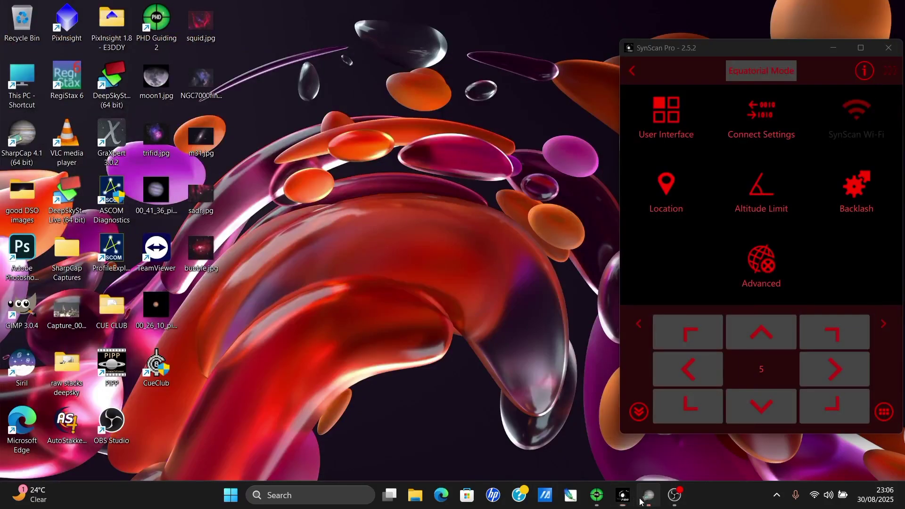
{"action": "left_click", "coordinate": [623, 496]}
{"action": "left_click", "coordinate": [635, 72]}
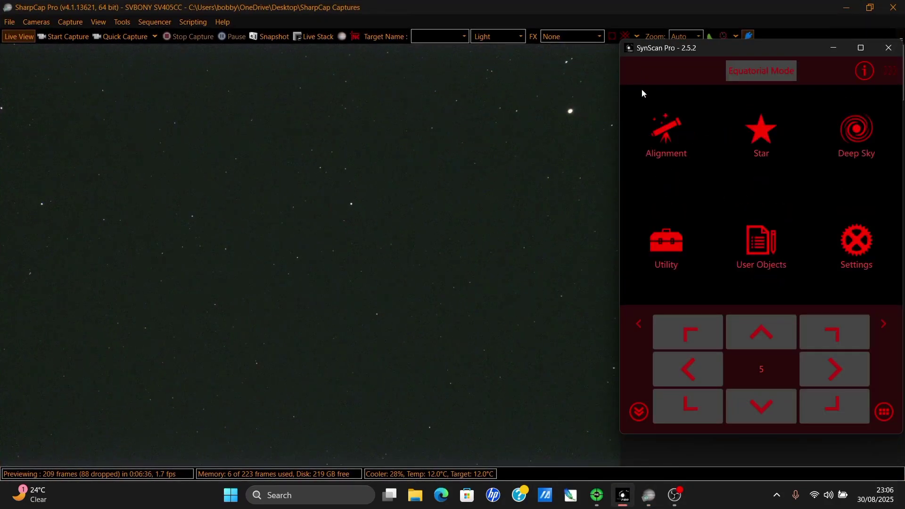
{"action": "left_click", "coordinate": [666, 123]}
{"action": "left_click", "coordinate": [701, 154]}
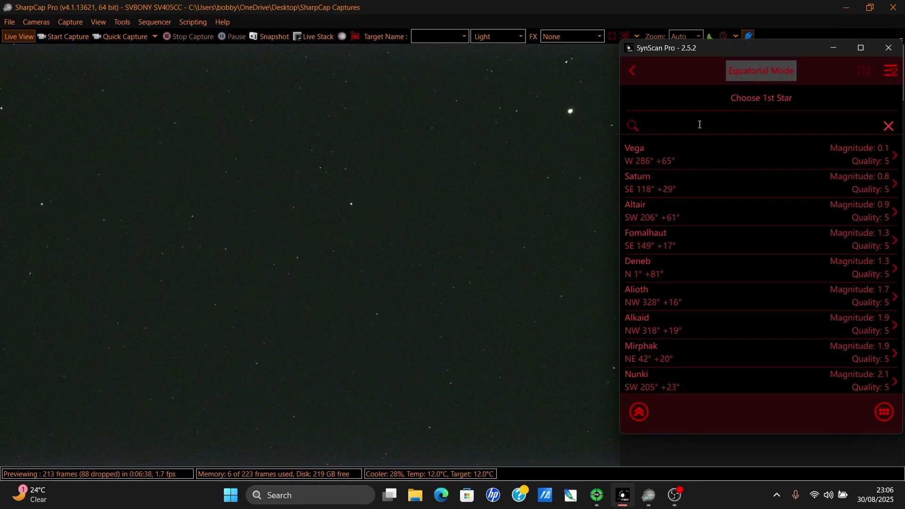
{"action": "type", "text": "caph"}
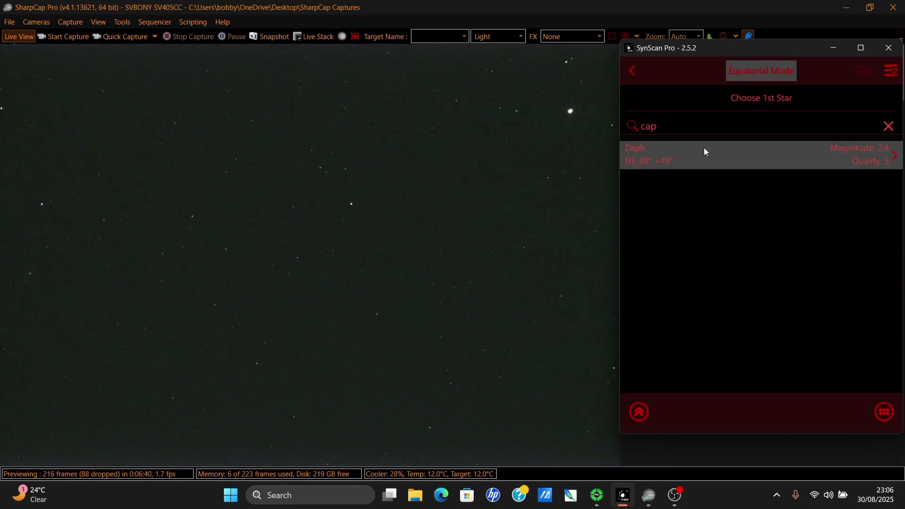
{"action": "left_click", "coordinate": [705, 153]}
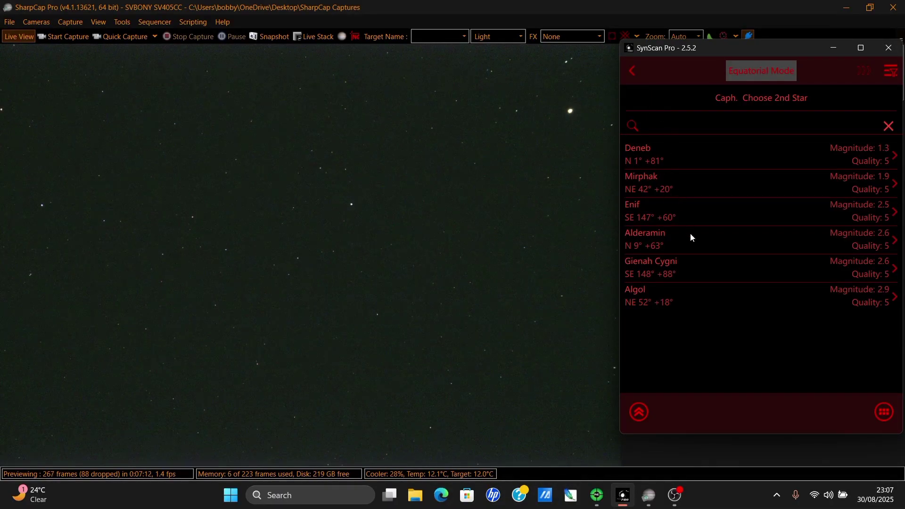
Back out of the Caph choice and restart the 2-star alignment.
{"action": "key", "text": "Escape"}
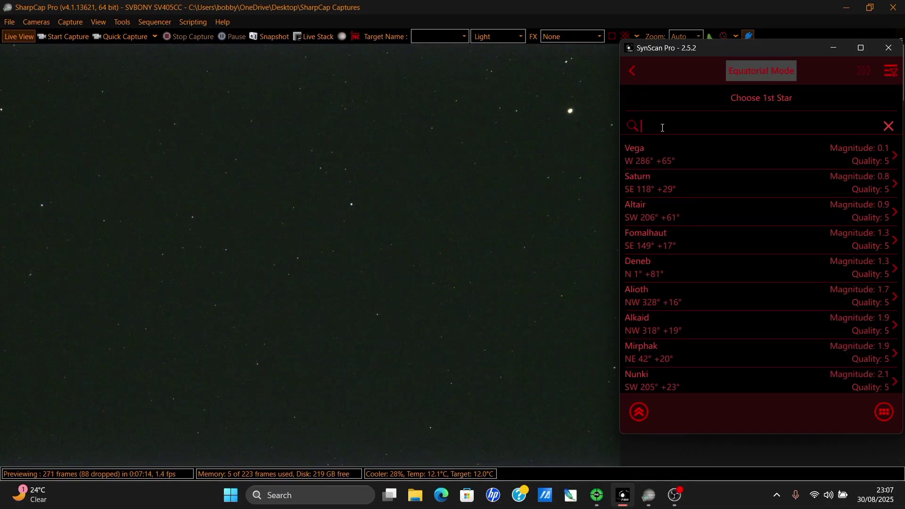
{"action": "type", "text": "alm"}
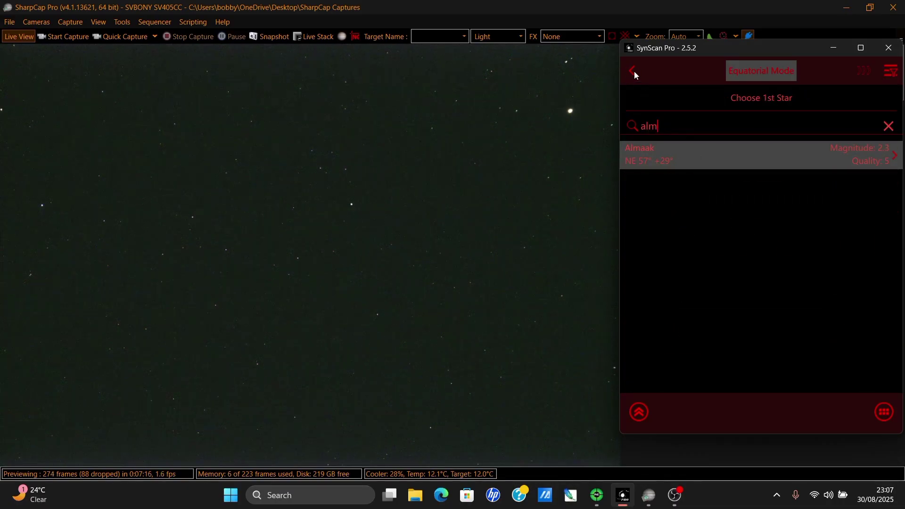
{"action": "left_click", "coordinate": [635, 72]}
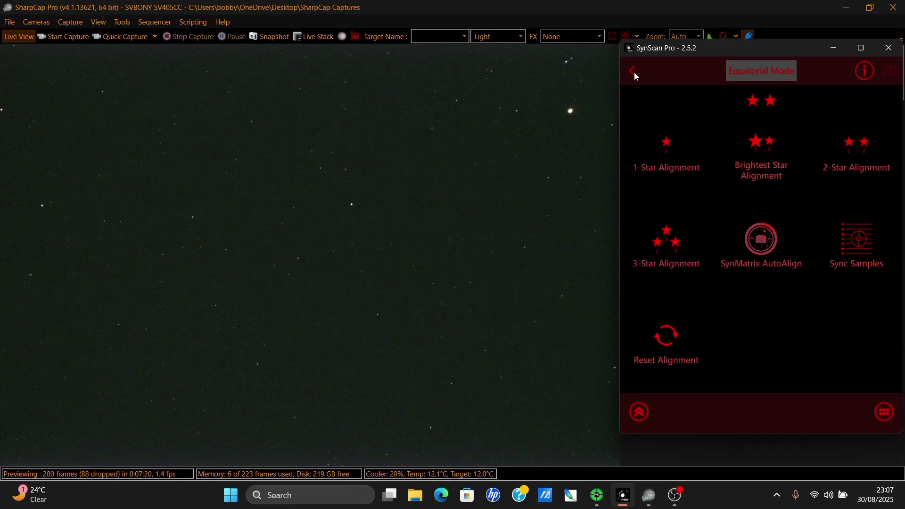
{"action": "left_click", "coordinate": [844, 145]}
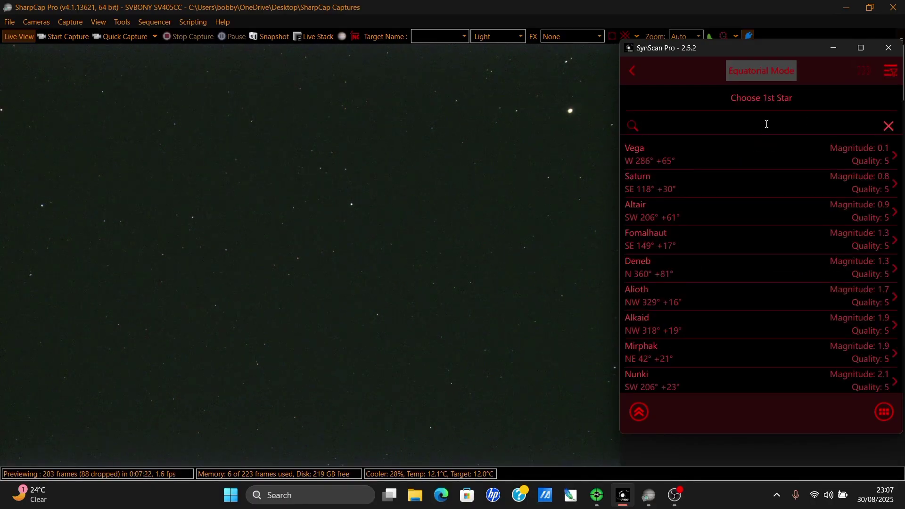
Choose Mirach as the first alignment star and Alderamin as the second.
{"action": "type", "text": "mirach"}
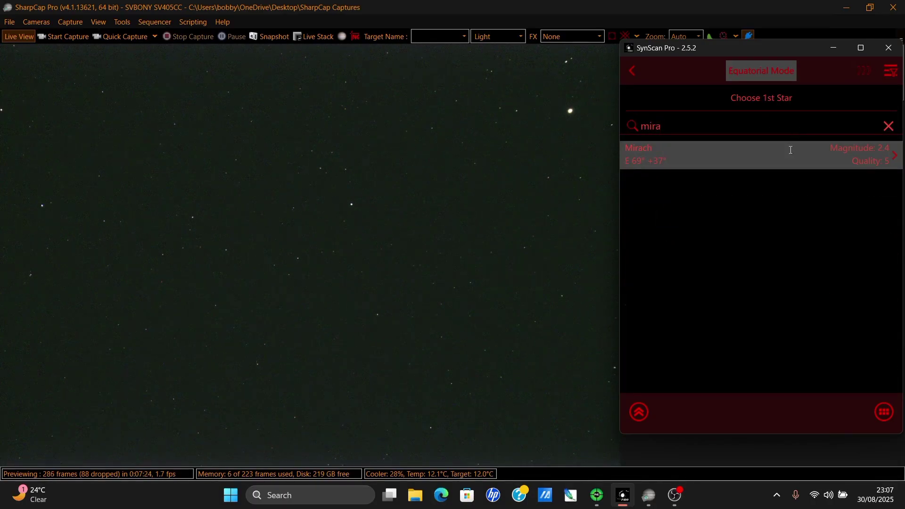
{"action": "left_click", "coordinate": [792, 150]}
{"action": "left_click", "coordinate": [780, 128]}
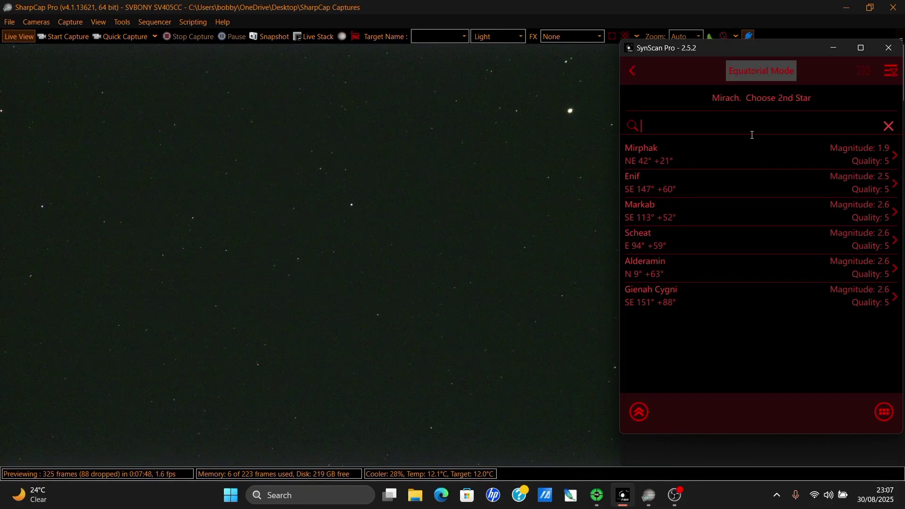
{"action": "left_click", "coordinate": [692, 262]}
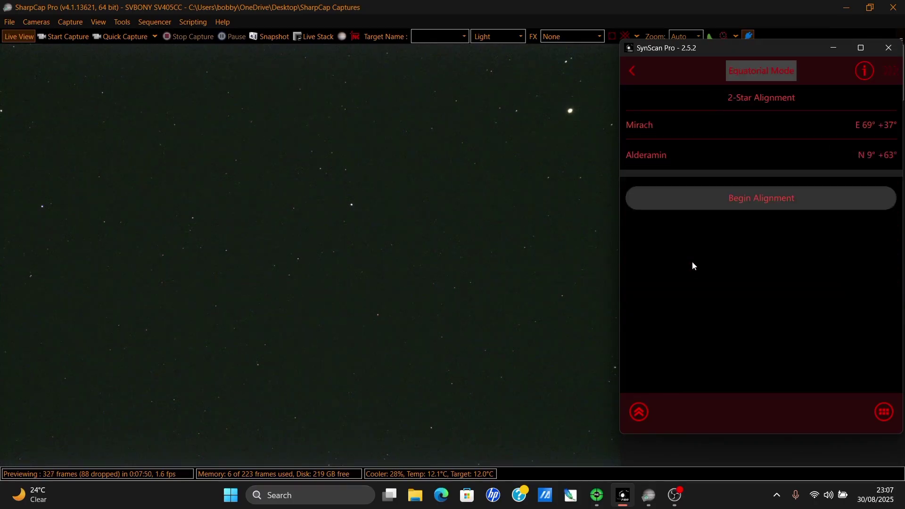
Slew to Mirach, then run SharpCap's plate-solved goto on Mirach (HIP 5447) and close the tool.
{"action": "left_click", "coordinate": [709, 212]}
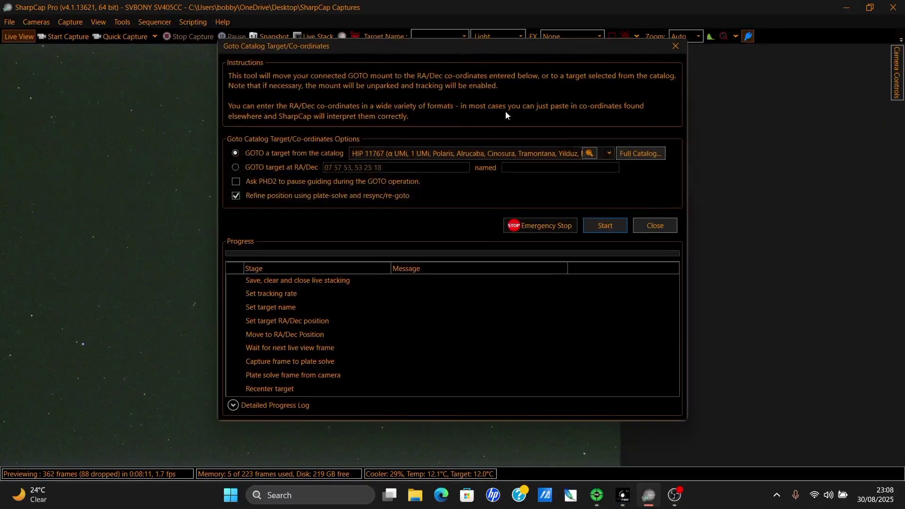
{"action": "left_click", "coordinate": [652, 153]}
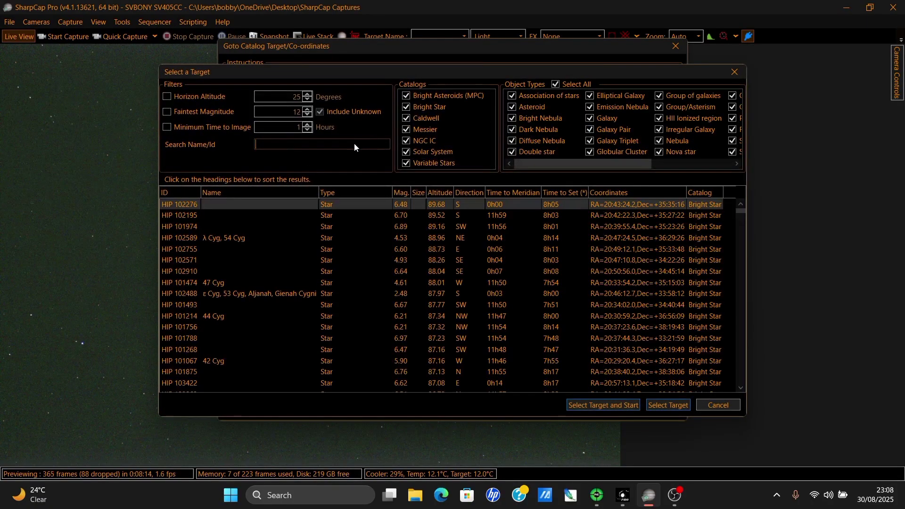
{"action": "type", "text": "mirach"}
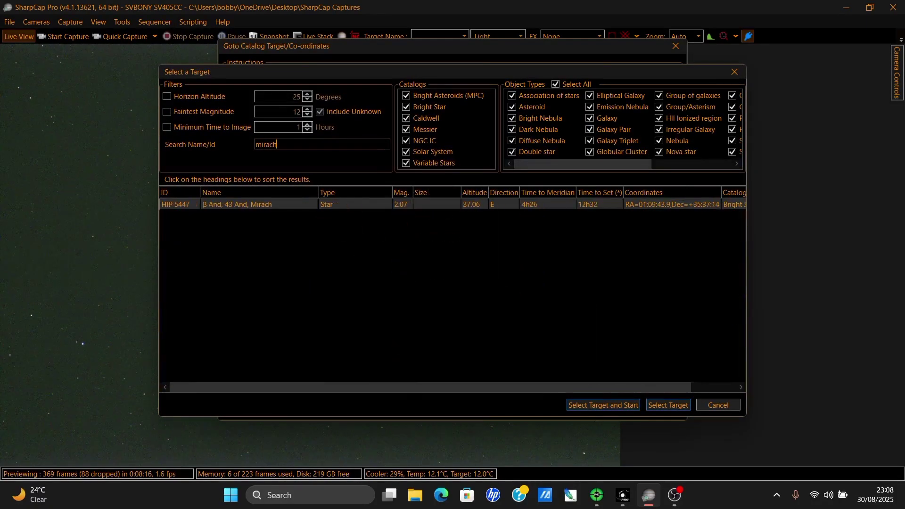
{"action": "left_click", "coordinate": [415, 206]}
{"action": "double_click", "coordinate": [414, 205]}
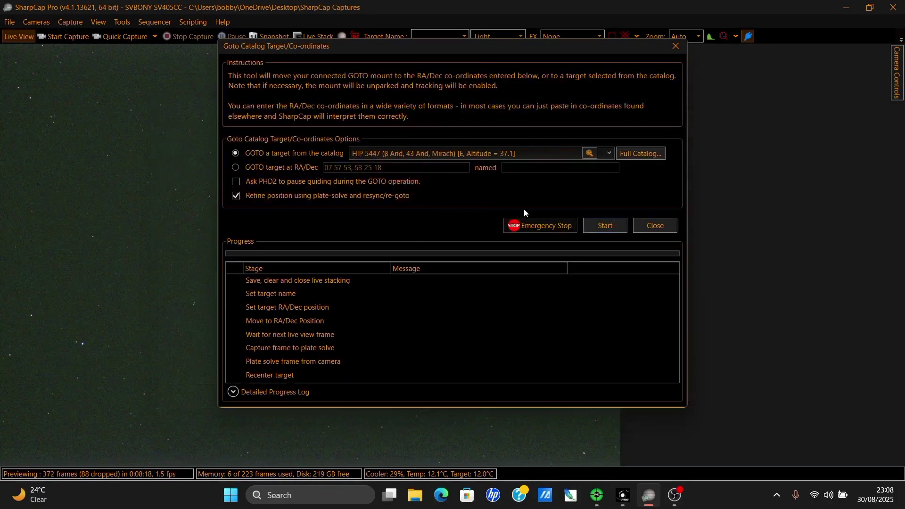
{"action": "left_click", "coordinate": [598, 227]}
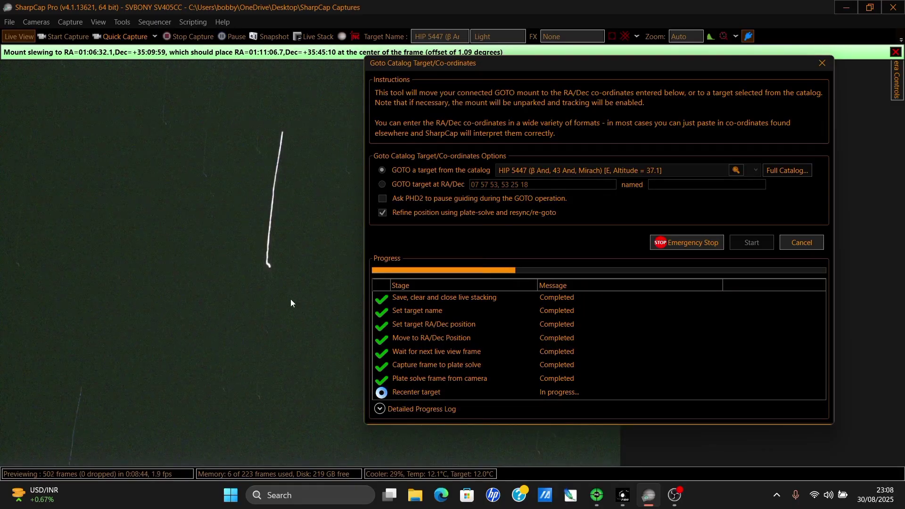
{"action": "left_click_drag", "start_coordinate": [502, 66], "coordinate": [454, 85]}
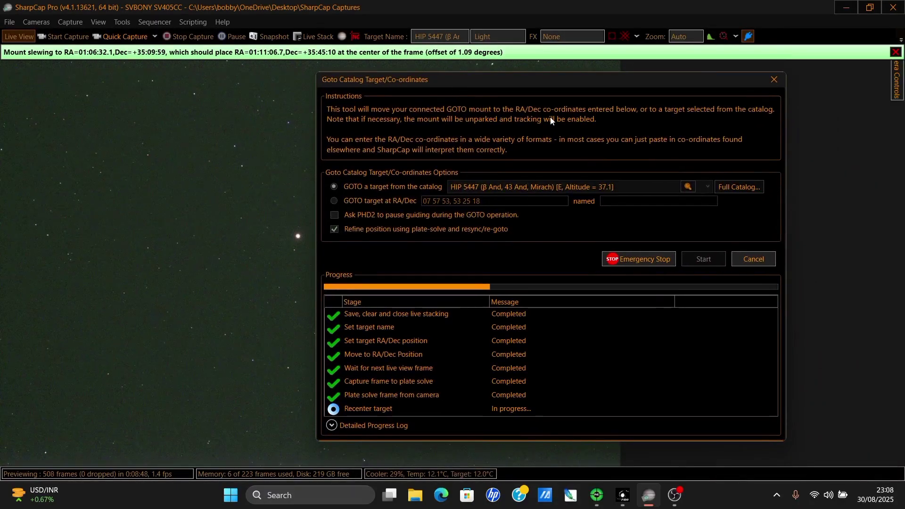
{"action": "left_click", "coordinate": [749, 261]}
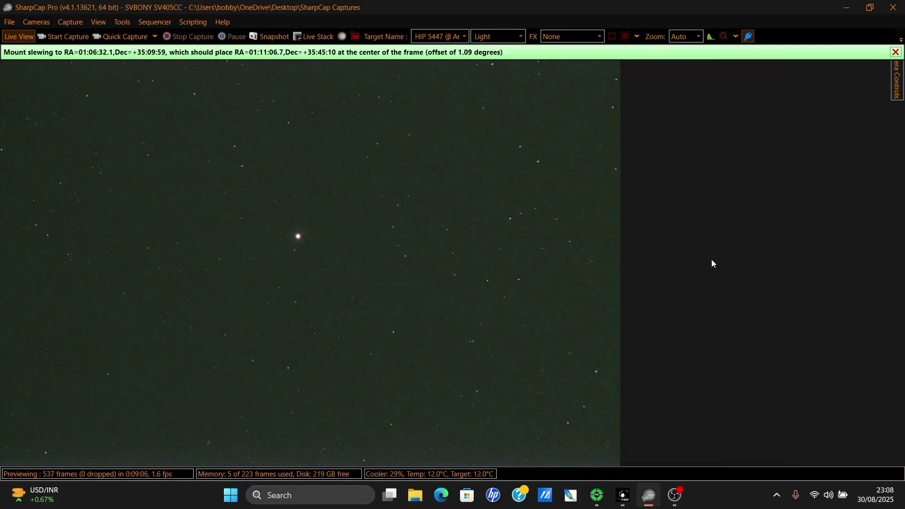
Nudge the mount with the SynScan arrows to centre Mirach, then accept it to slew to Alderamin.
{"action": "left_click", "coordinate": [623, 495]}
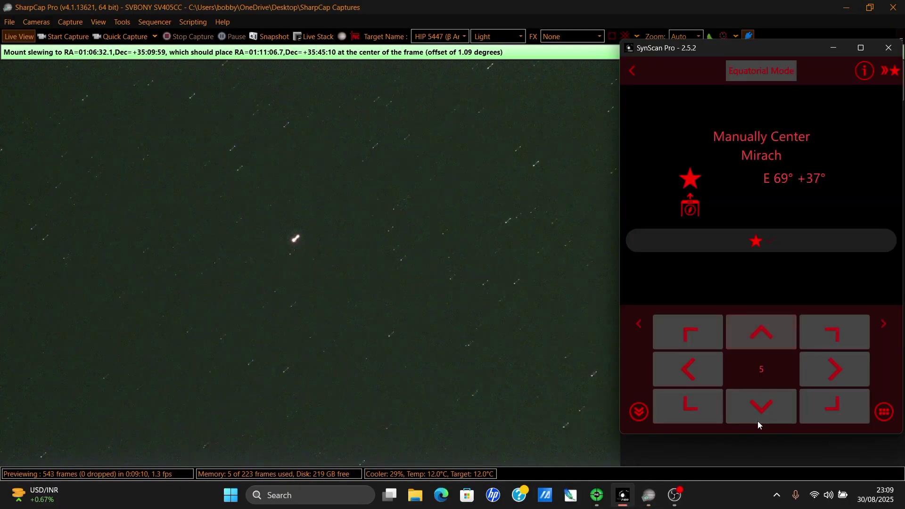
{"action": "left_click", "coordinate": [811, 367]}
{"action": "left_click", "coordinate": [811, 367]}
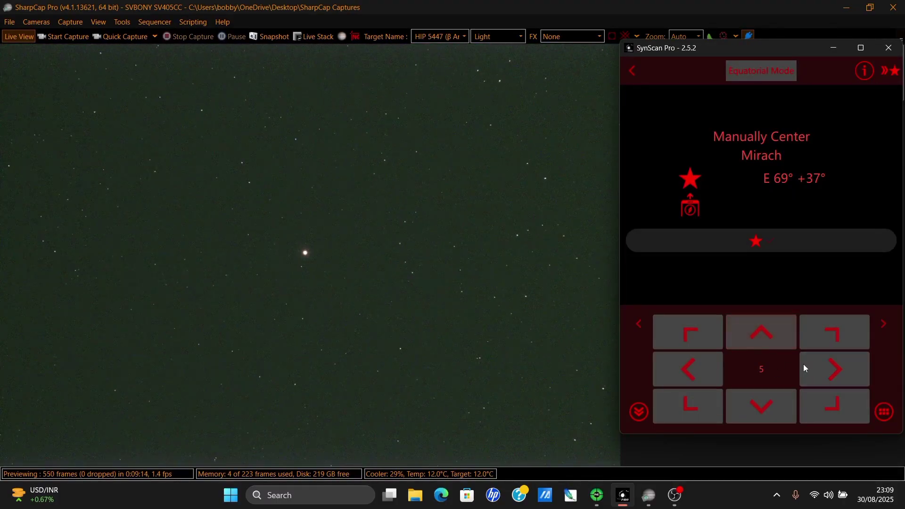
{"action": "left_click", "coordinate": [542, 333]}
{"action": "left_click", "coordinate": [624, 495]}
{"action": "left_click", "coordinate": [766, 331]}
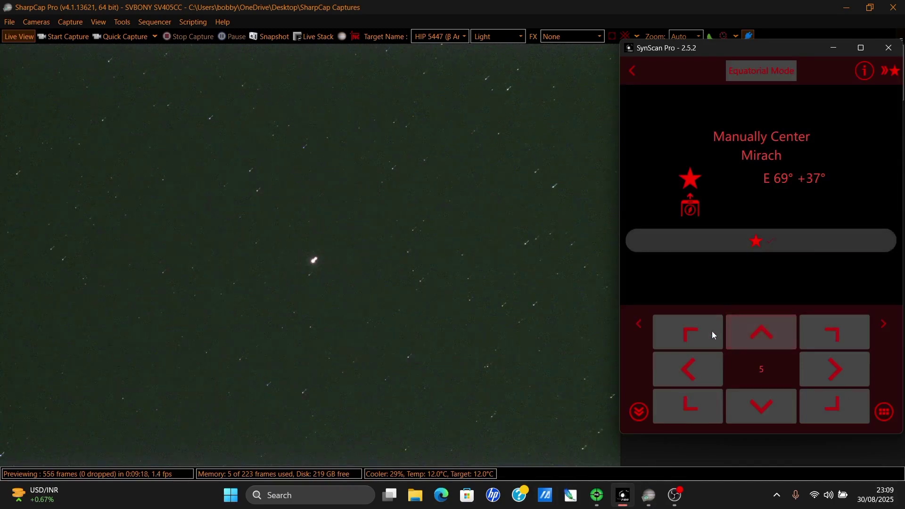
{"action": "left_click", "coordinate": [744, 238]}
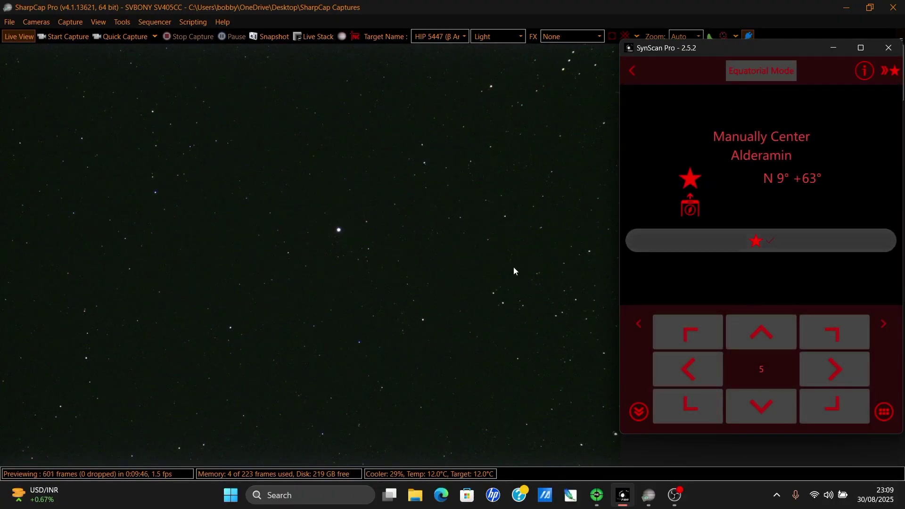
Plate-solve the view in the Push-To Assistant against Alderamin (HIP 105199), then close it.
{"action": "left_click", "coordinate": [482, 256]}
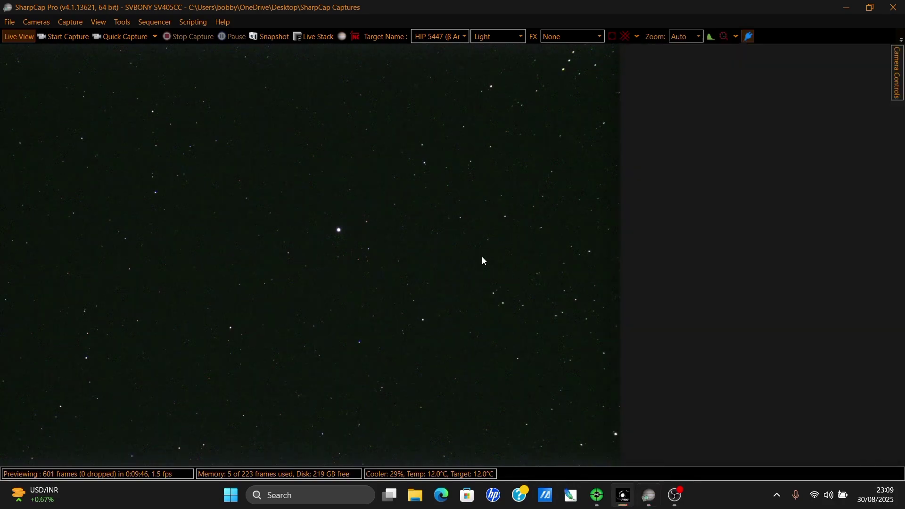
{"action": "left_click", "coordinate": [122, 23]}
{"action": "left_click", "coordinate": [186, 216]}
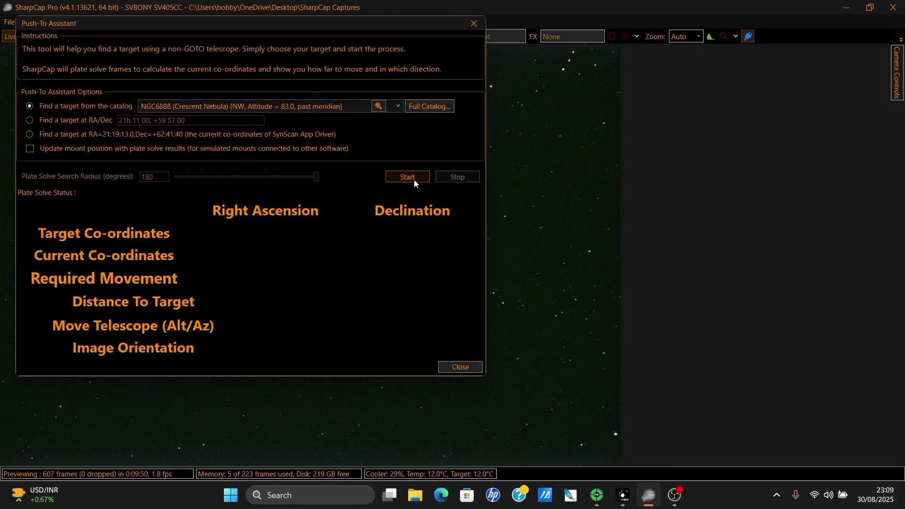
{"action": "left_click", "coordinate": [426, 107]}
{"action": "type", "text": "ald"}
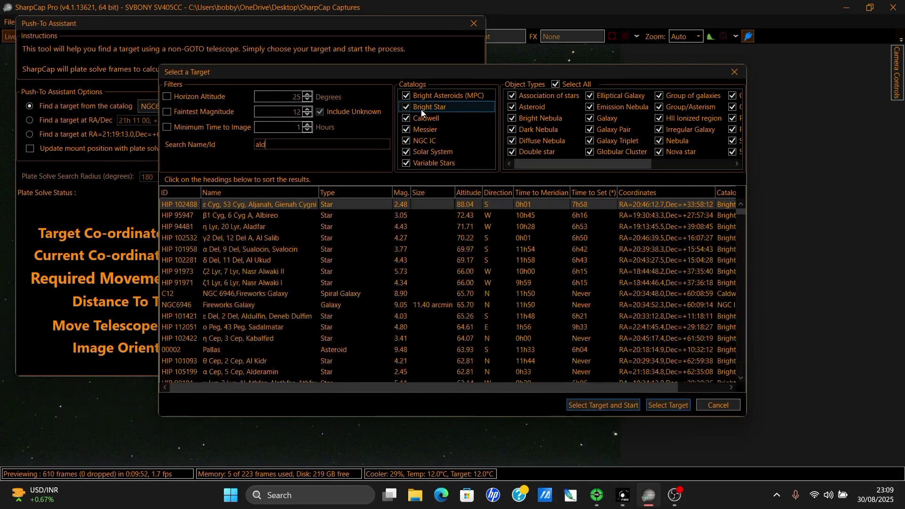
{"action": "type", "text": "er"}
{"action": "double_click", "coordinate": [279, 205]}
{"action": "left_click", "coordinate": [408, 177]}
{"action": "left_click", "coordinate": [471, 24]}
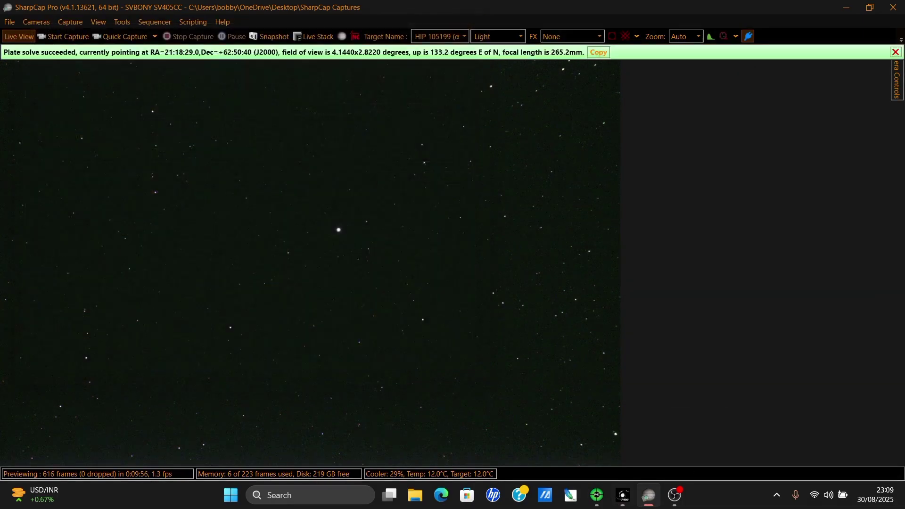
Nudge the mount in SynScan Pro to start centring Alderamin.
{"action": "left_click", "coordinate": [623, 495]}
{"action": "left_click", "coordinate": [820, 376]}
{"action": "left_click", "coordinate": [818, 375]}
Accept Alderamin as centred to finish alignment and return to SynScan's main menu.
{"action": "left_click", "coordinate": [464, 330]}
{"action": "left_click", "coordinate": [625, 495]}
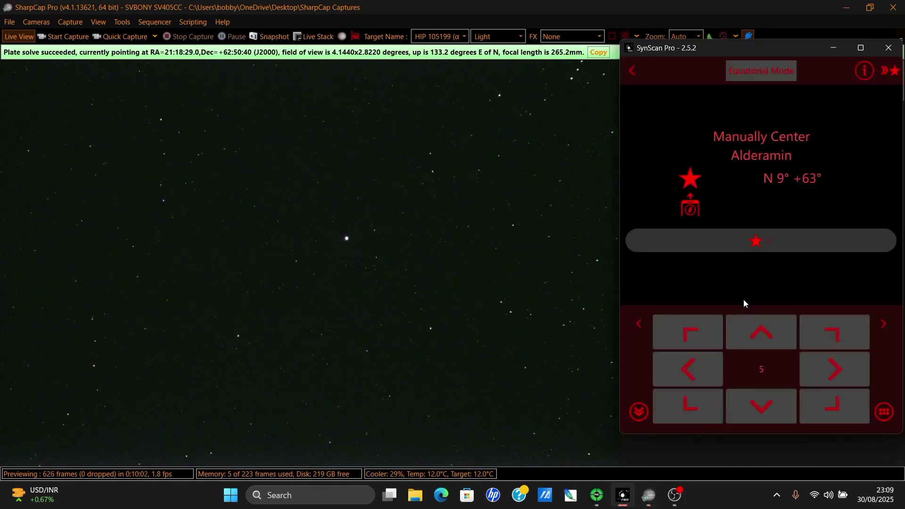
{"action": "left_click", "coordinate": [747, 241]}
{"action": "left_click", "coordinate": [632, 68]}
{"action": "left_click", "coordinate": [636, 74]}
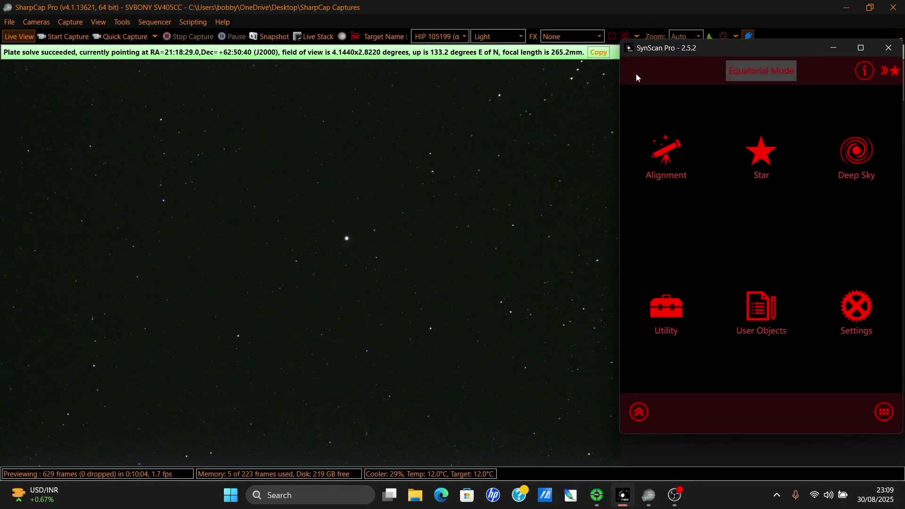
Minimise SharpCap to reveal the desktop.
{"action": "left_click", "coordinate": [541, 105]}
{"action": "left_click", "coordinate": [847, 8]}
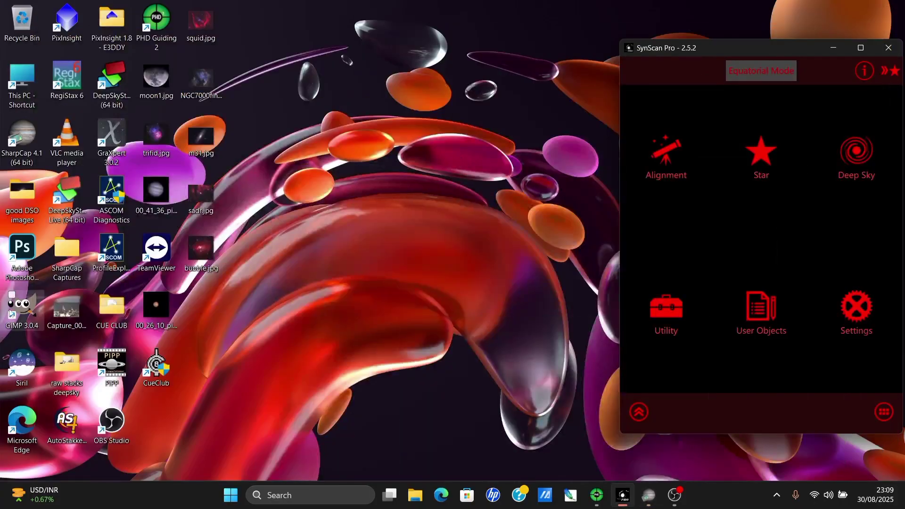
{"action": "left_click", "coordinate": [205, 346]}
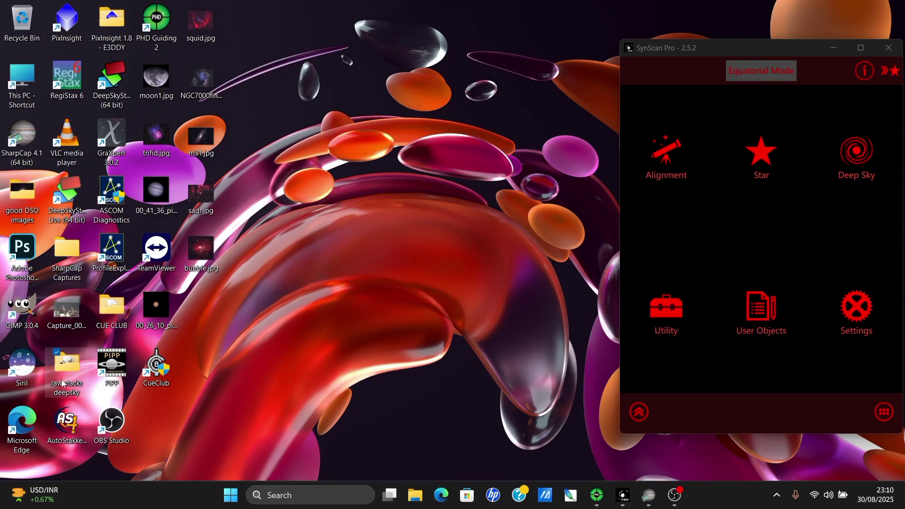
Open raw stacks deepsky > evoguide 50ED > m31 skywatcher evoguide, then launch Siril.
{"action": "double_click", "coordinate": [66, 373]}
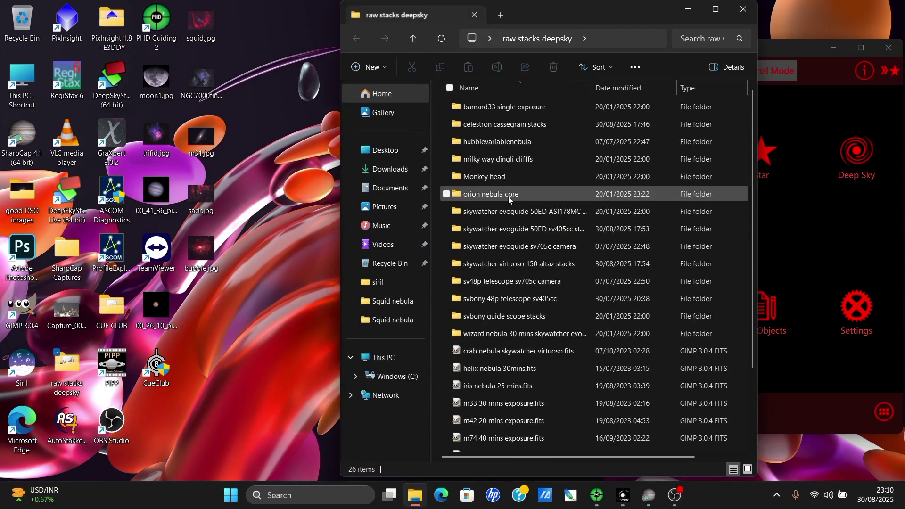
{"action": "double_click", "coordinate": [533, 228]}
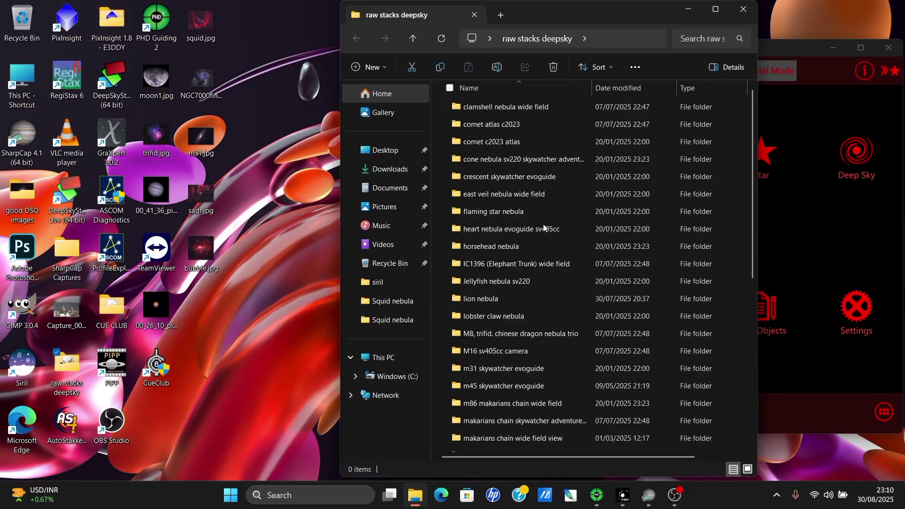
{"action": "scroll", "coordinate": [541, 271], "scroll_direction": "down", "scroll_amount": 3}
{"action": "scroll", "coordinate": [541, 271], "scroll_direction": "down", "scroll_amount": 3}
{"action": "scroll", "coordinate": [533, 254], "scroll_direction": "up", "scroll_amount": 4}
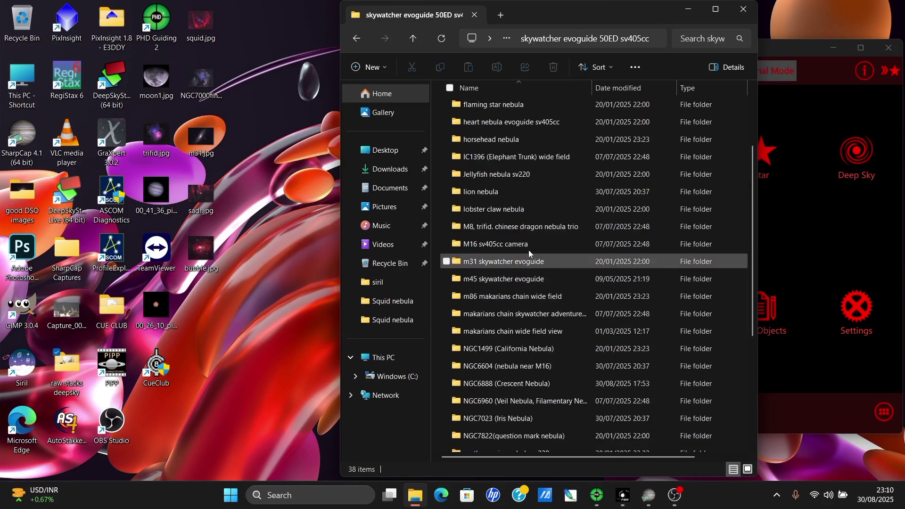
{"action": "scroll", "coordinate": [531, 245], "scroll_direction": "up", "scroll_amount": 2}
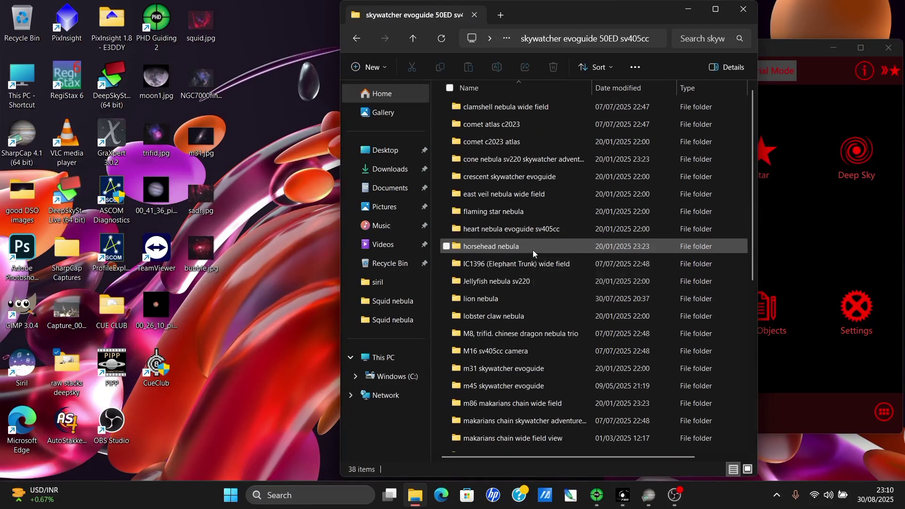
{"action": "scroll", "coordinate": [514, 290], "scroll_direction": "down", "scroll_amount": 2}
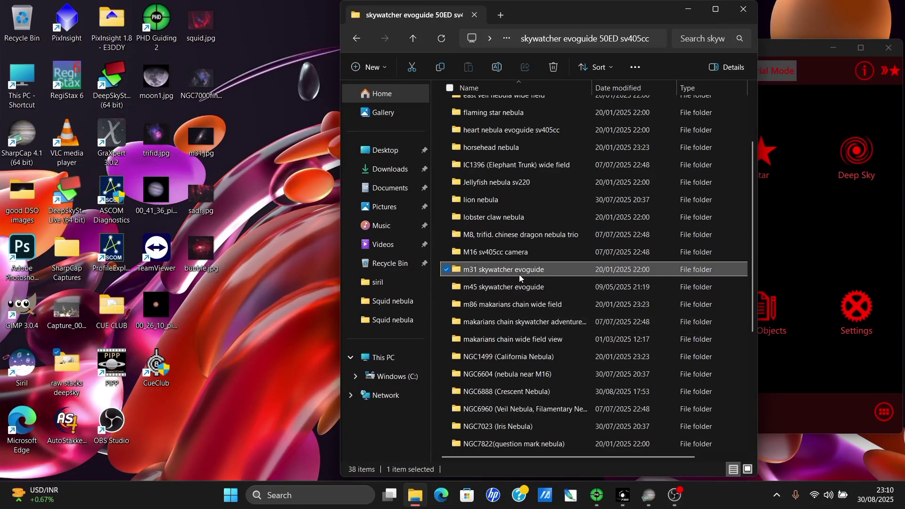
{"action": "double_click", "coordinate": [519, 275]}
{"action": "left_click", "coordinate": [22, 368]}
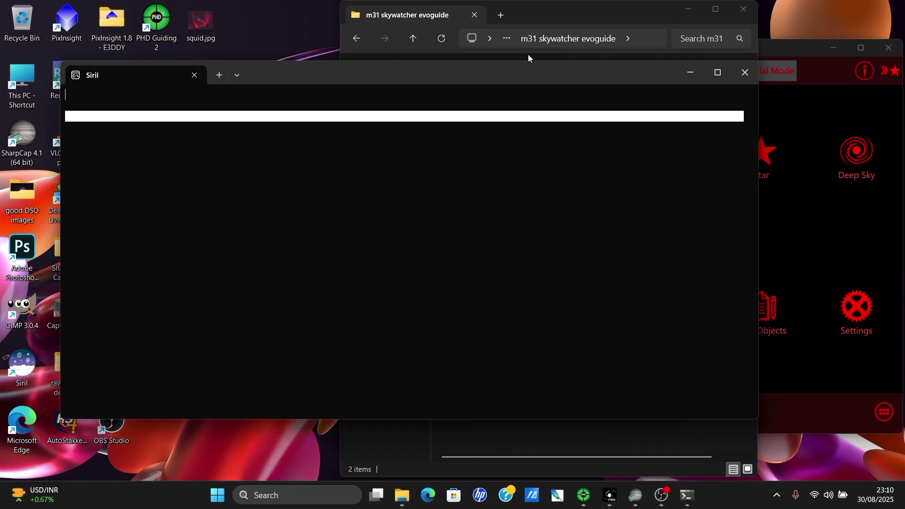
Open the andromeda adventurer mount folder and drag Stack_16bits_263frames_7890s.fits into Siril.
{"action": "left_click", "coordinate": [527, 56]}
{"action": "double_click", "coordinate": [493, 125]}
{"action": "left_click_drag", "start_coordinate": [550, 20], "coordinate": [706, 32]}
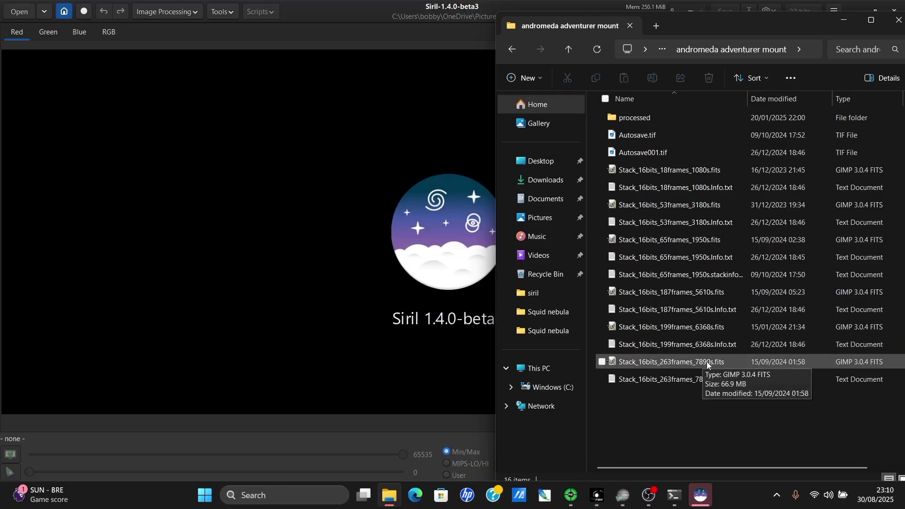
{"action": "left_click_drag", "start_coordinate": [703, 363], "coordinate": [425, 255]}
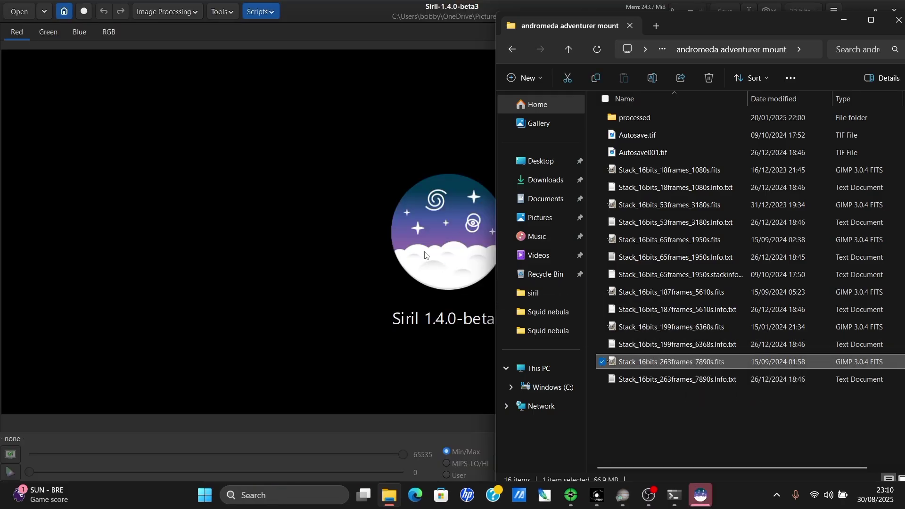
{"action": "left_click", "coordinate": [306, 9]}
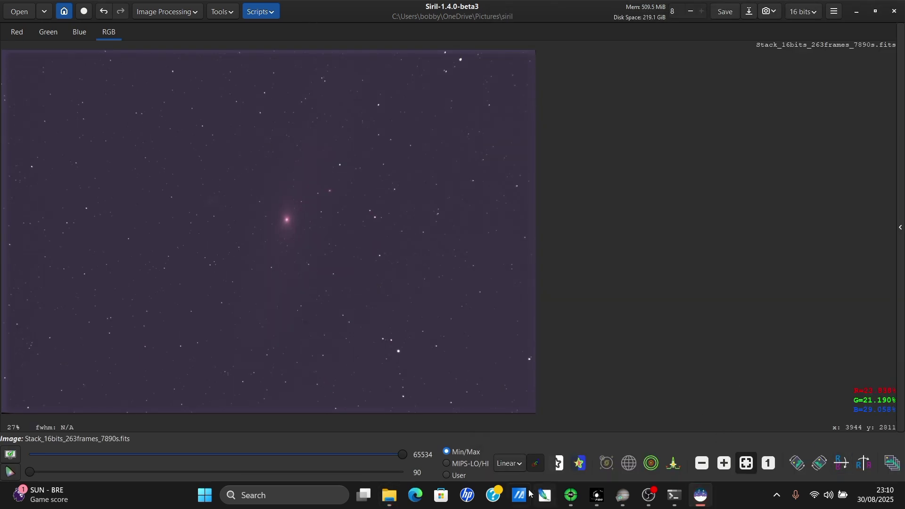
Select the area inside the stack's edges and crop the image to it.
{"action": "left_click_drag", "start_coordinate": [39, 70], "coordinate": [508, 395]}
{"action": "right_click", "coordinate": [474, 364]}
{"action": "mouse_move", "coordinate": [530, 344]}
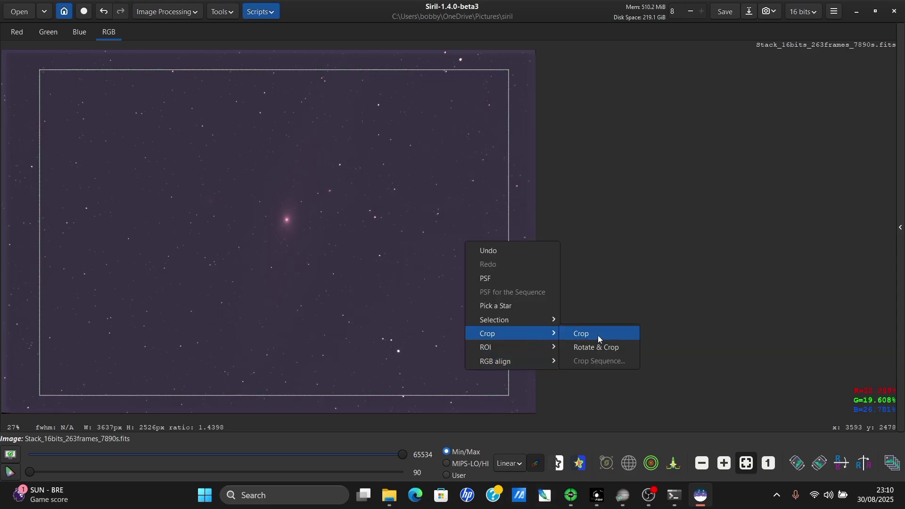
{"action": "left_click", "coordinate": [598, 335]}
Run Background Extraction on the gradient and switch the display to AutoStretch.
{"action": "left_click", "coordinate": [167, 11]}
{"action": "left_click", "coordinate": [173, 165]}
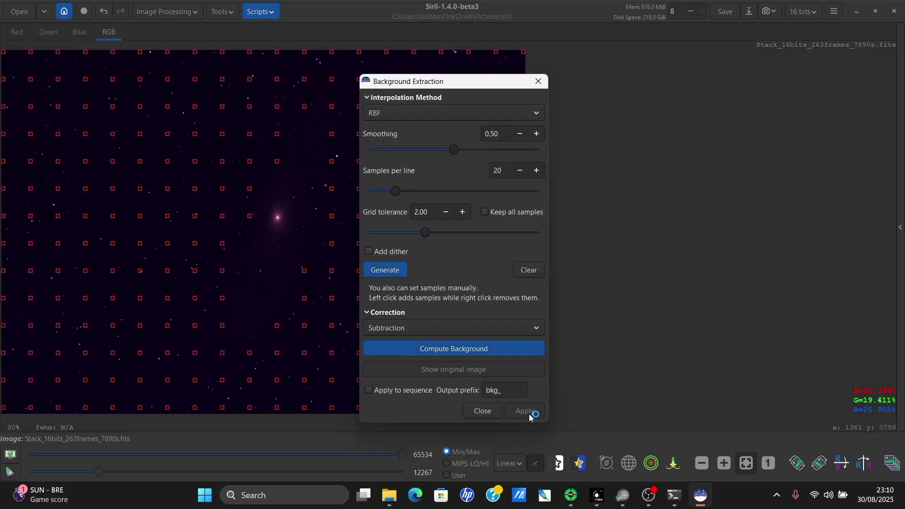
{"action": "left_click", "coordinate": [511, 464]}
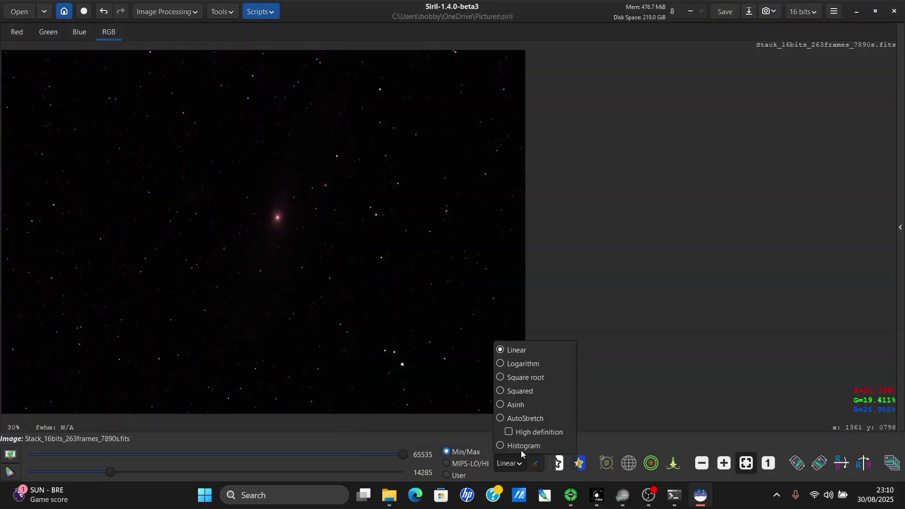
{"action": "left_click", "coordinate": [520, 419]}
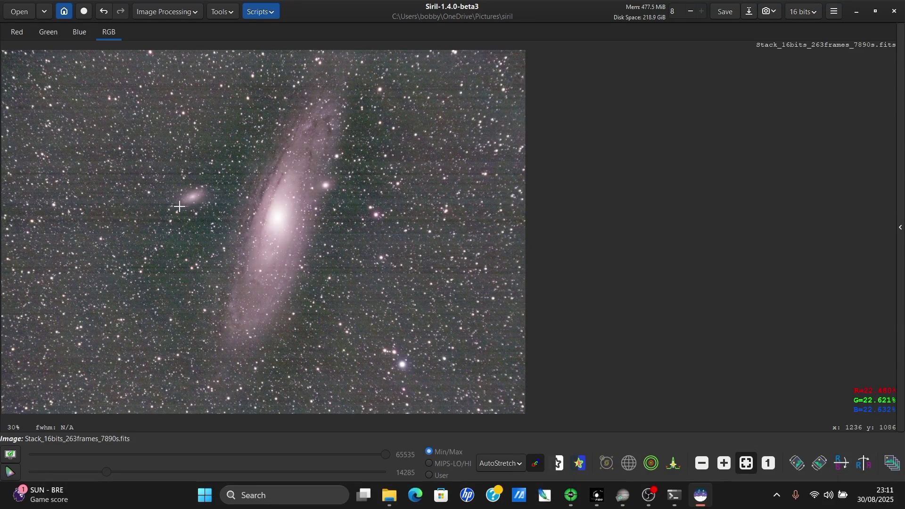
Slew the mount to Messier 31, the Andromeda Galaxy, using SynScan's named deep sky object search.
{"action": "left_click", "coordinate": [701, 496]}
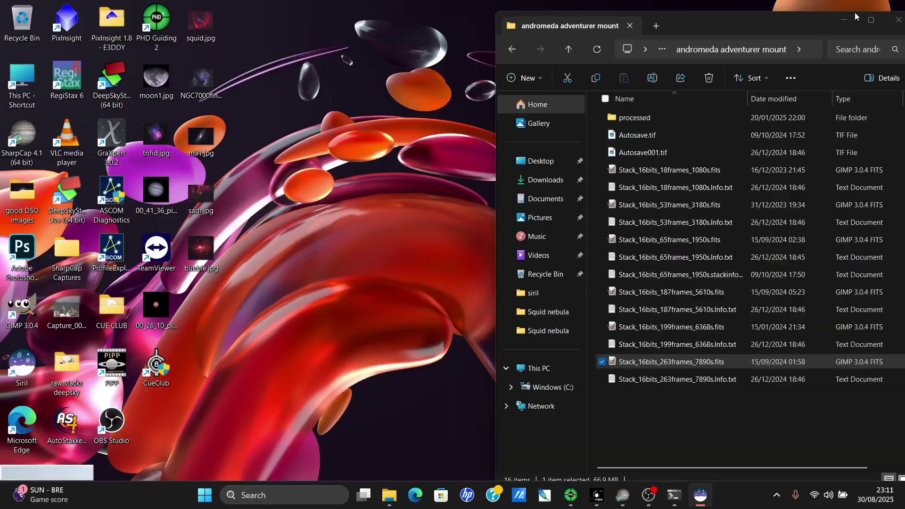
{"action": "left_click", "coordinate": [603, 498]}
{"action": "left_click", "coordinate": [857, 151]}
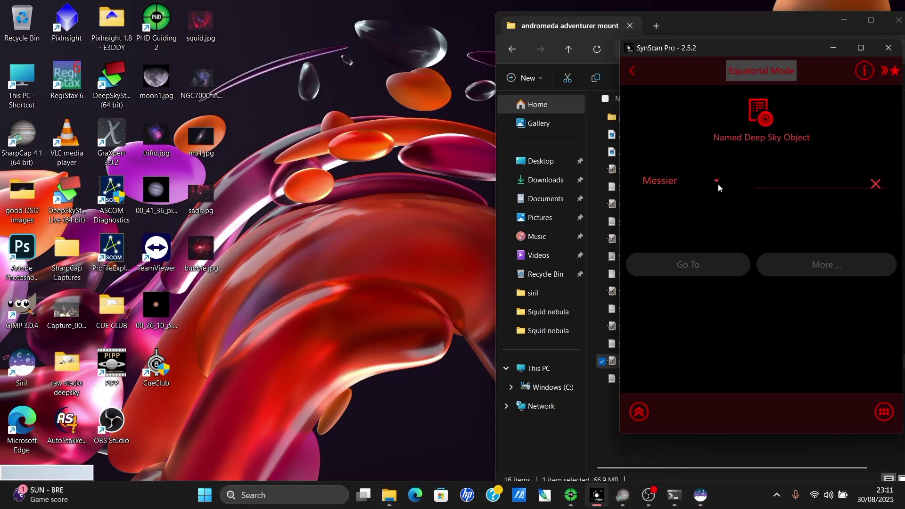
{"action": "type", "text": "31"}
{"action": "left_click", "coordinate": [706, 265]}
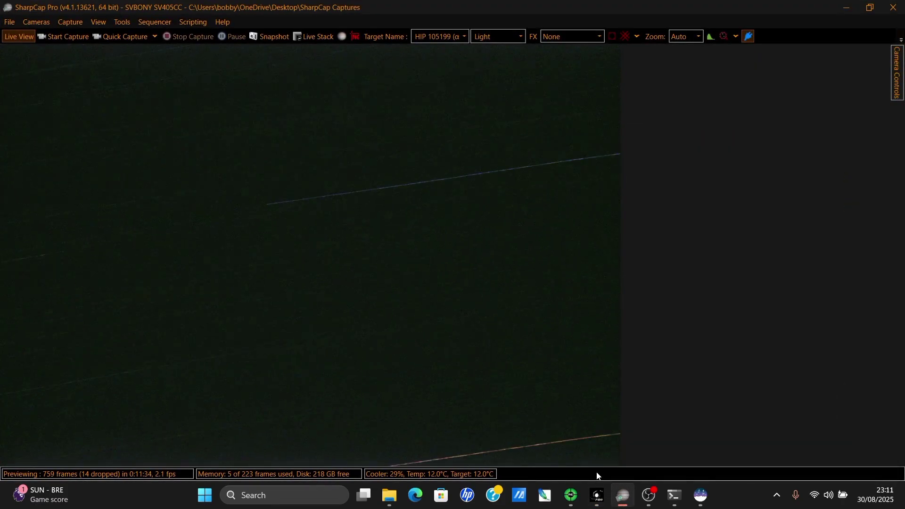
Start PHD2 looping the guide camera during the slew, then return to SharpCap's live view.
{"action": "left_click", "coordinate": [597, 495]}
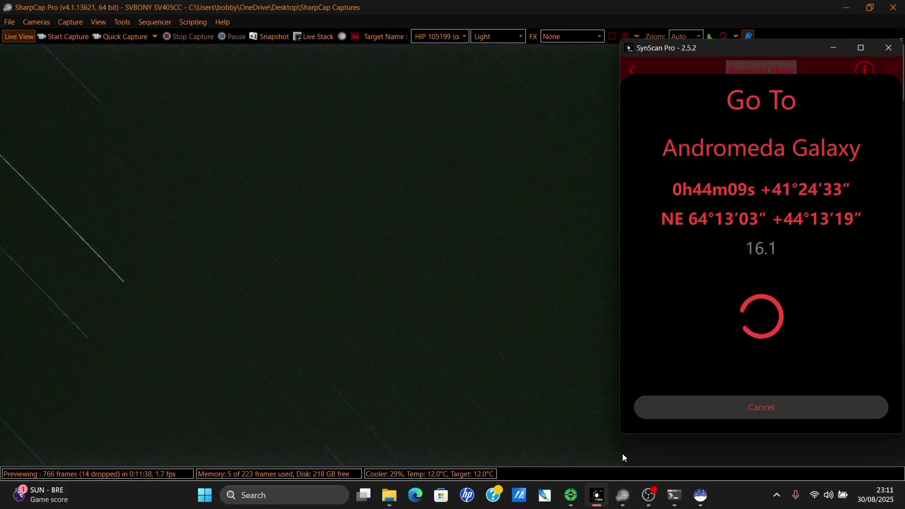
{"action": "left_click", "coordinate": [571, 495]}
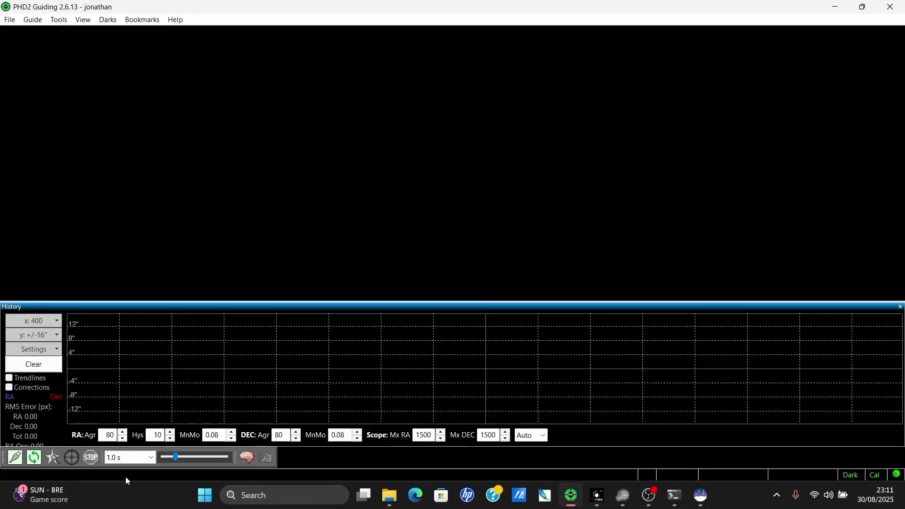
{"action": "left_click", "coordinate": [34, 457]}
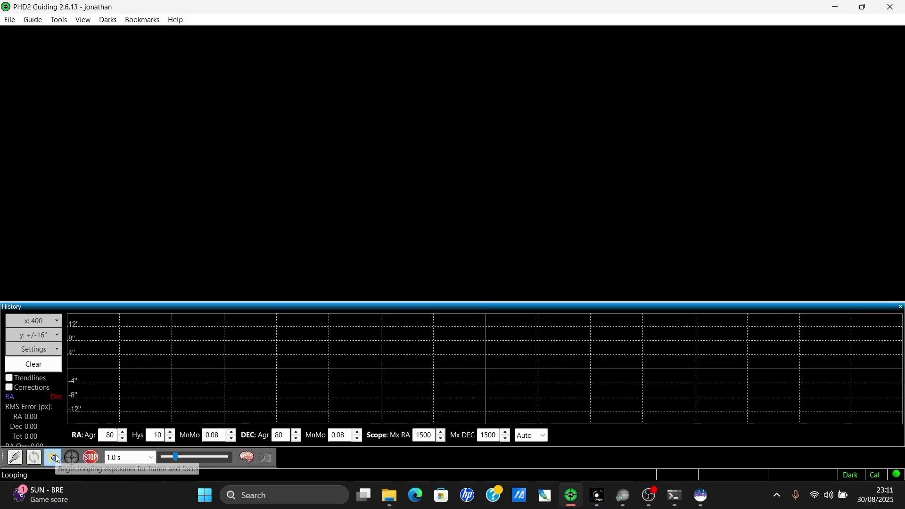
{"action": "left_click", "coordinate": [833, 11]}
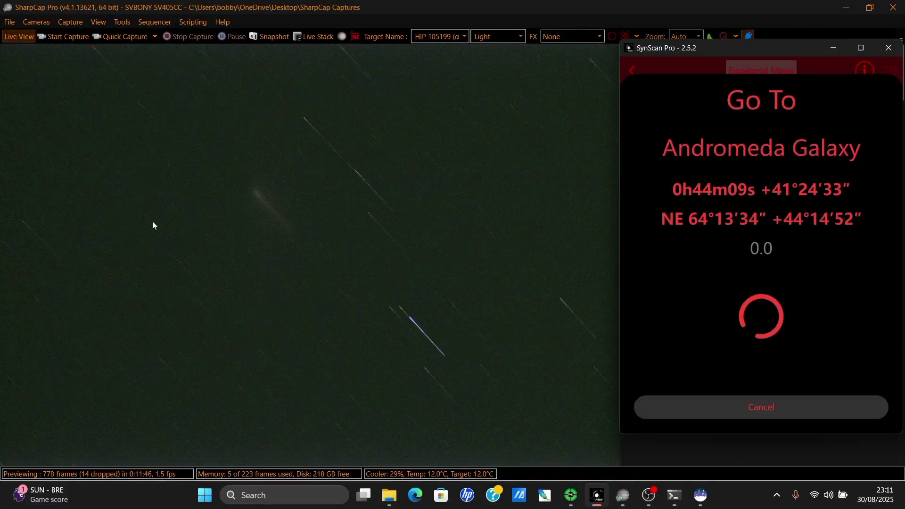
{"action": "left_click", "coordinate": [381, 293]}
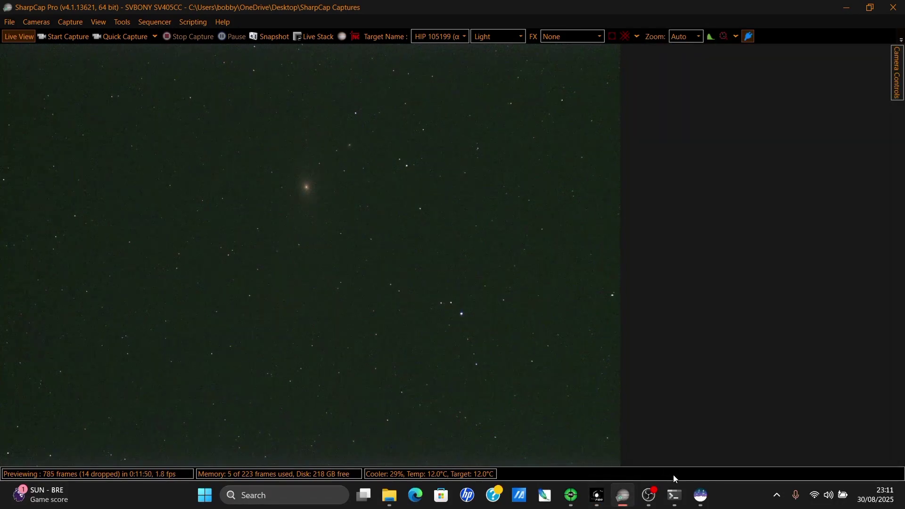
Compare the finished Siril Andromeda stack with SharpCap's live framing.
{"action": "left_click", "coordinate": [700, 502]}
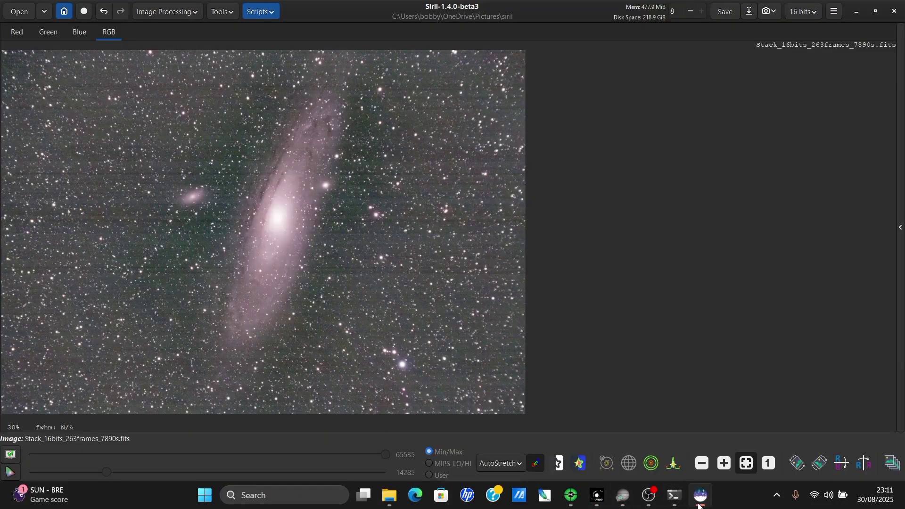
{"action": "left_click", "coordinate": [856, 12]}
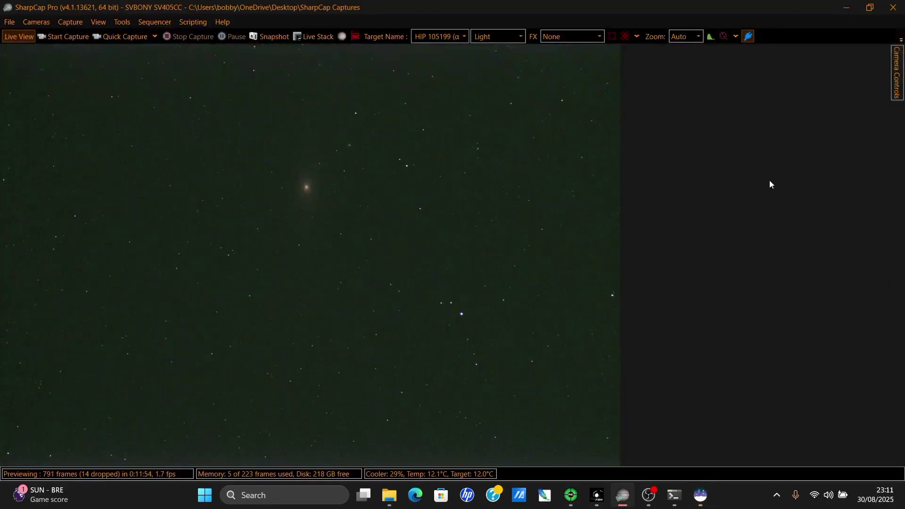
{"action": "left_click", "coordinate": [700, 496]}
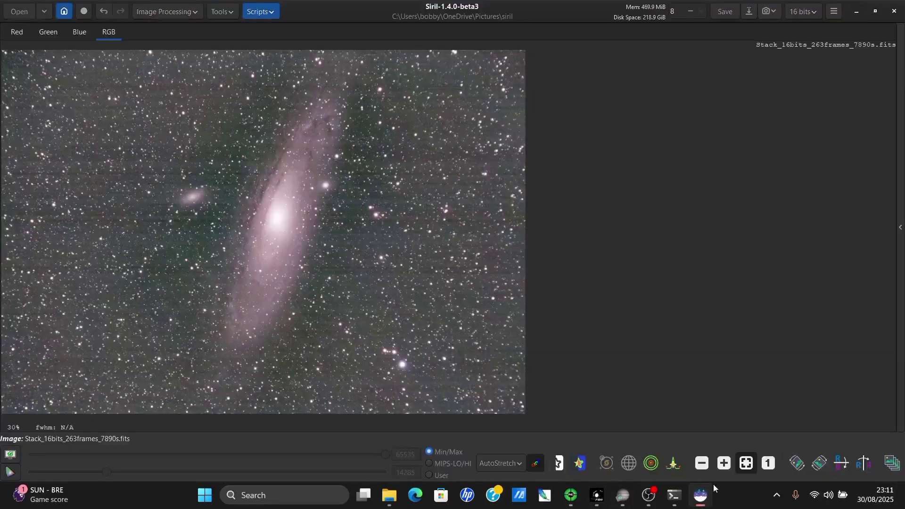
{"action": "left_click", "coordinate": [856, 12]}
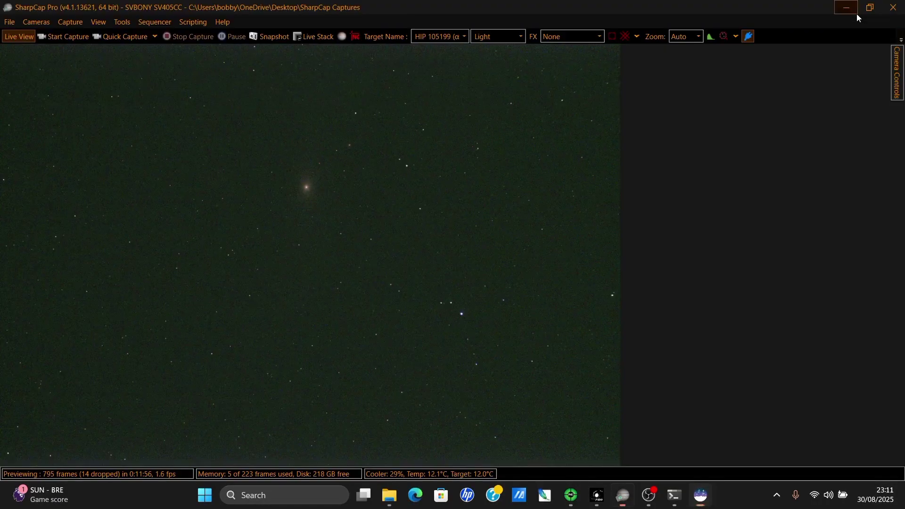
Nudge the mount sideways three times with SynScan's slew arrows to reframe Andromeda.
{"action": "left_click", "coordinate": [597, 496]}
{"action": "left_click", "coordinate": [637, 417]}
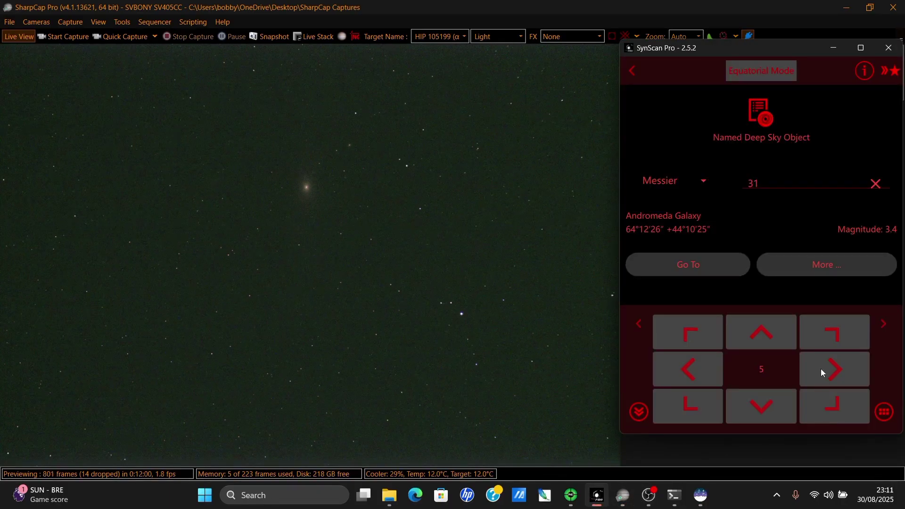
{"action": "left_click", "coordinate": [822, 369]}
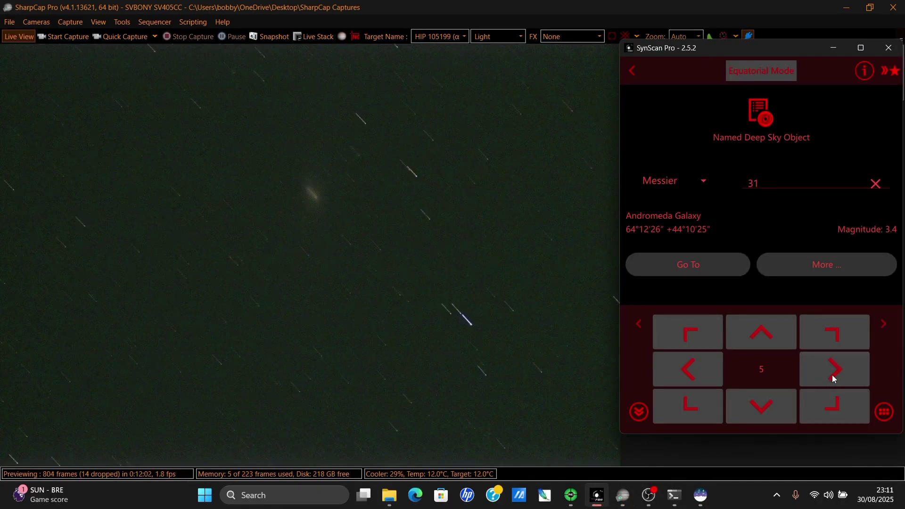
{"action": "left_click", "coordinate": [833, 378]}
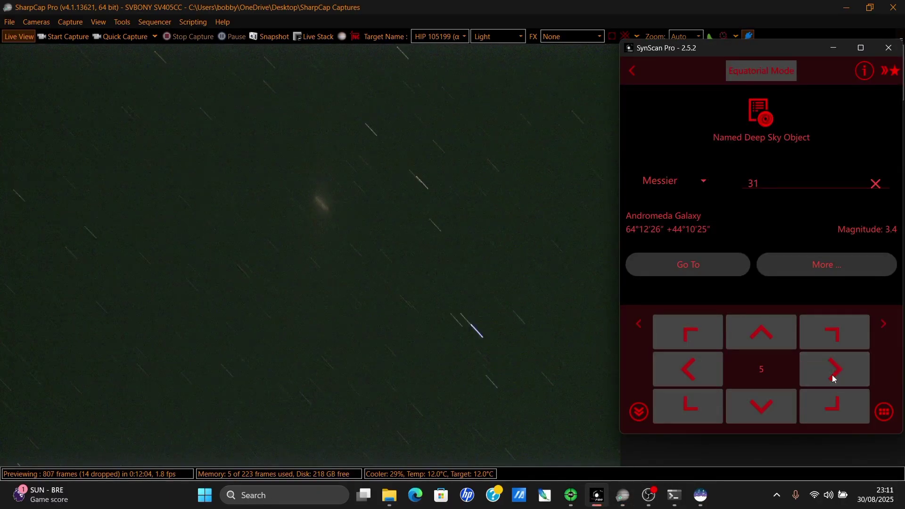
{"action": "left_click", "coordinate": [833, 378]}
{"action": "left_click", "coordinate": [369, 372]}
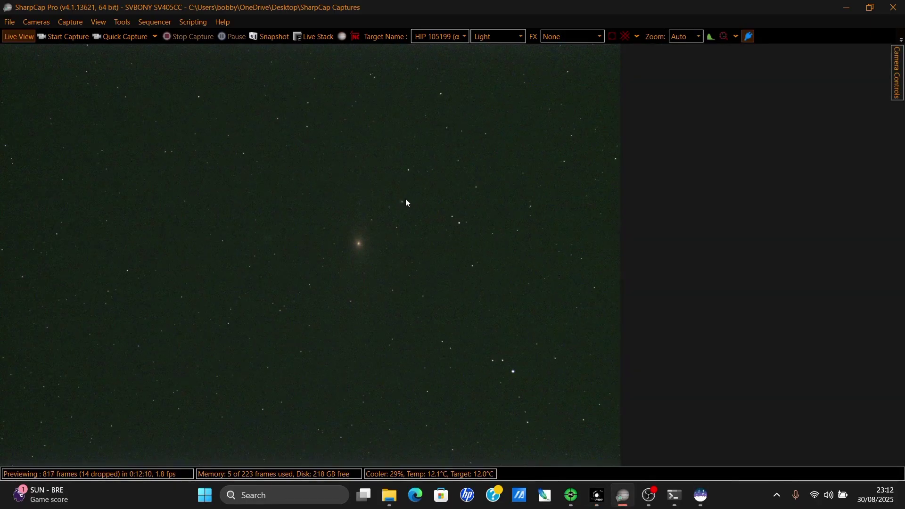
Recheck the new live framing against the finished Siril stack.
{"action": "left_click", "coordinate": [701, 495]}
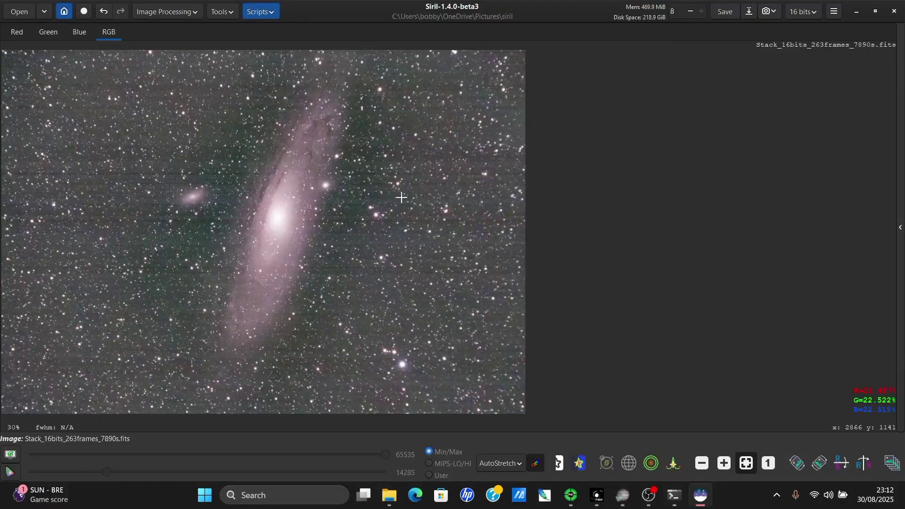
{"action": "left_click", "coordinate": [856, 11]}
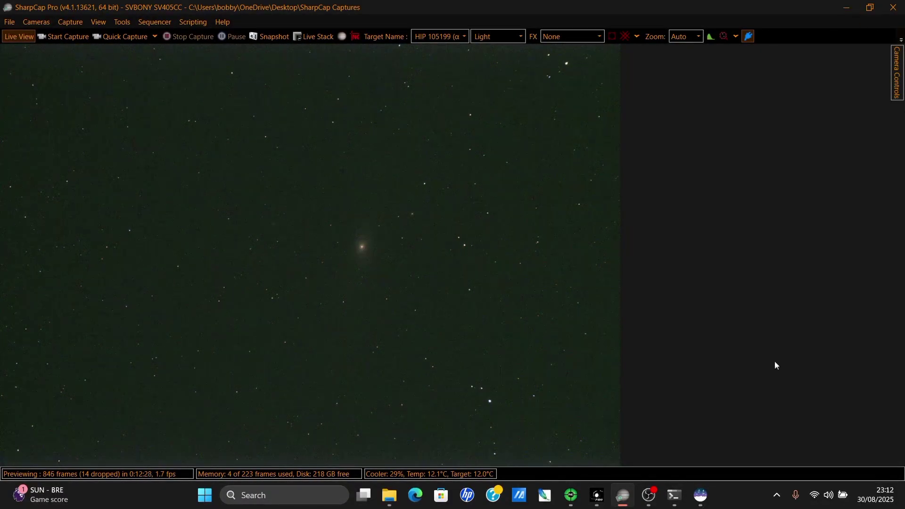
{"action": "left_click", "coordinate": [699, 501]}
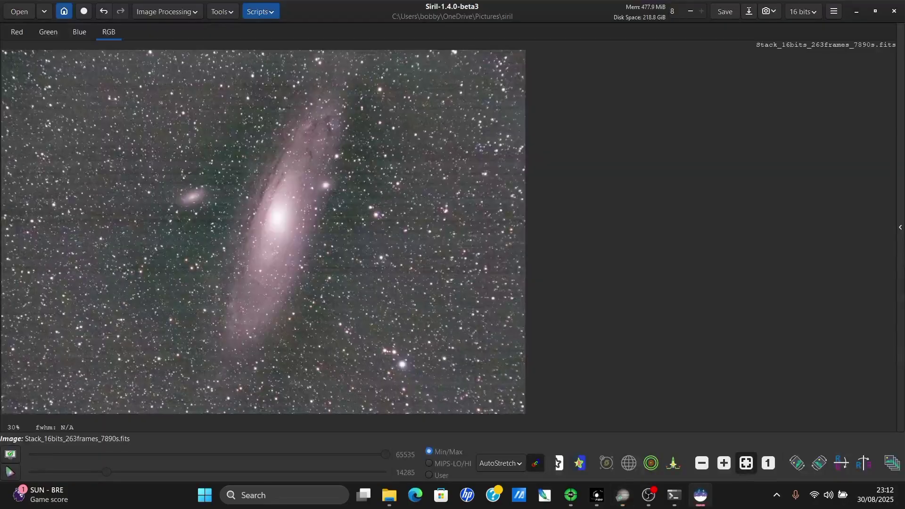
{"action": "left_click", "coordinate": [624, 501]}
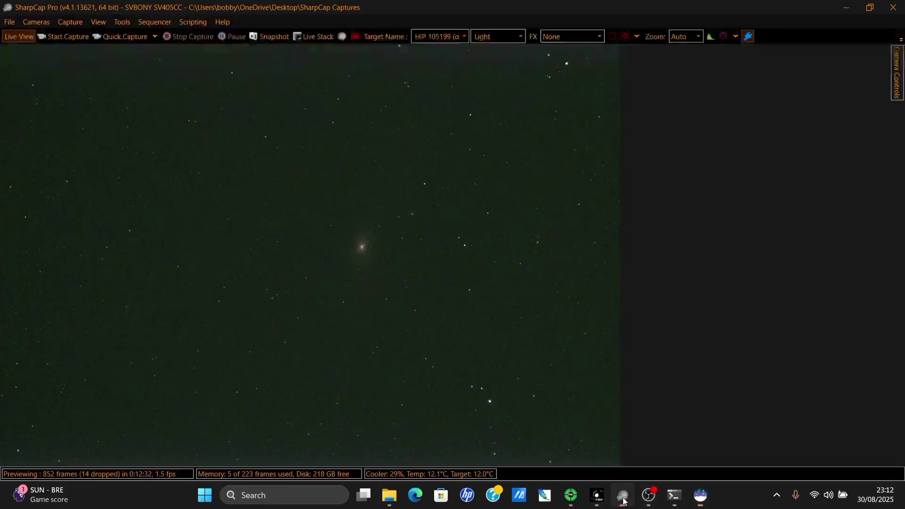
Nudge the mount back once and down three times, checking the framing in the live view.
{"action": "left_click", "coordinate": [597, 496]}
{"action": "left_click", "coordinate": [698, 374]}
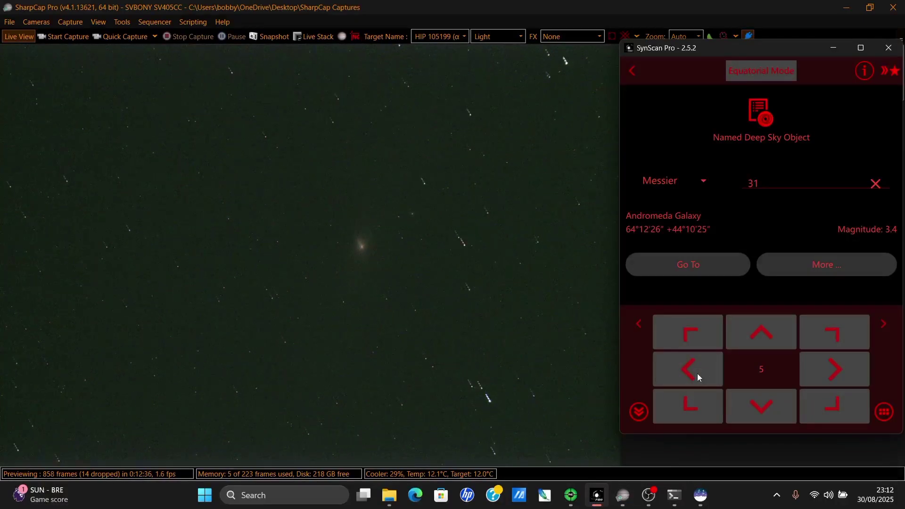
{"action": "left_click", "coordinate": [762, 409]}
{"action": "left_click", "coordinate": [761, 409]}
{"action": "left_click", "coordinate": [545, 387]}
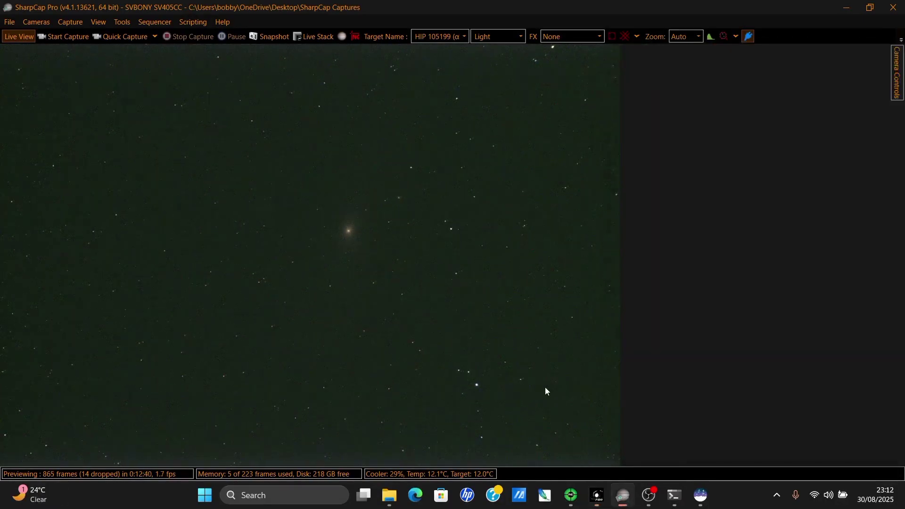
{"action": "left_click", "coordinate": [609, 493]}
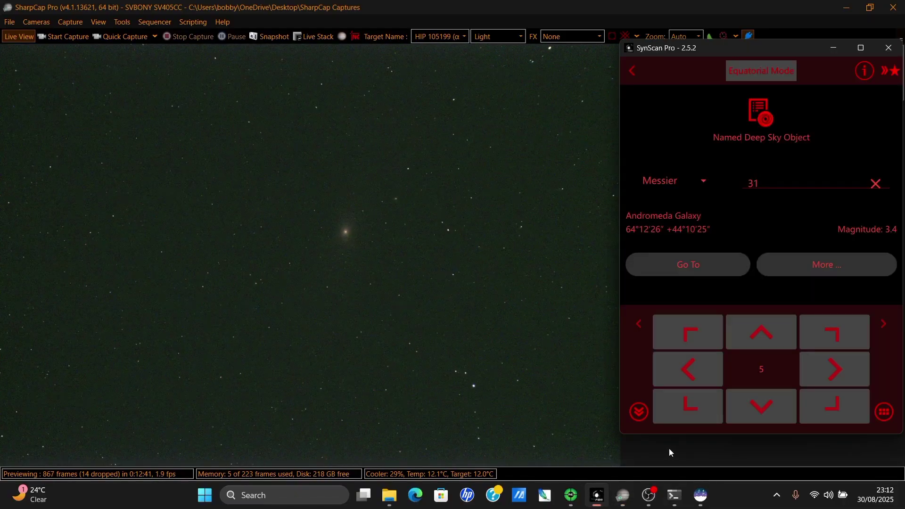
{"action": "left_click", "coordinate": [764, 408]}
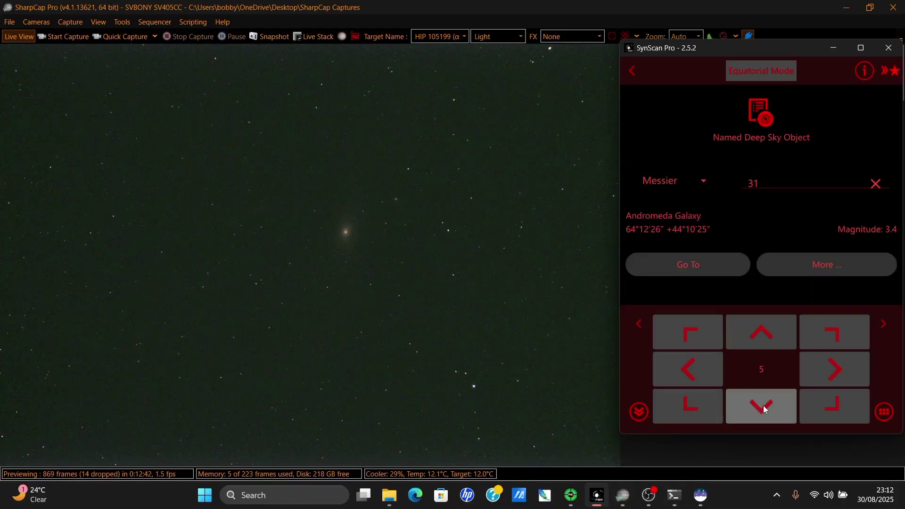
{"action": "left_click", "coordinate": [436, 350]}
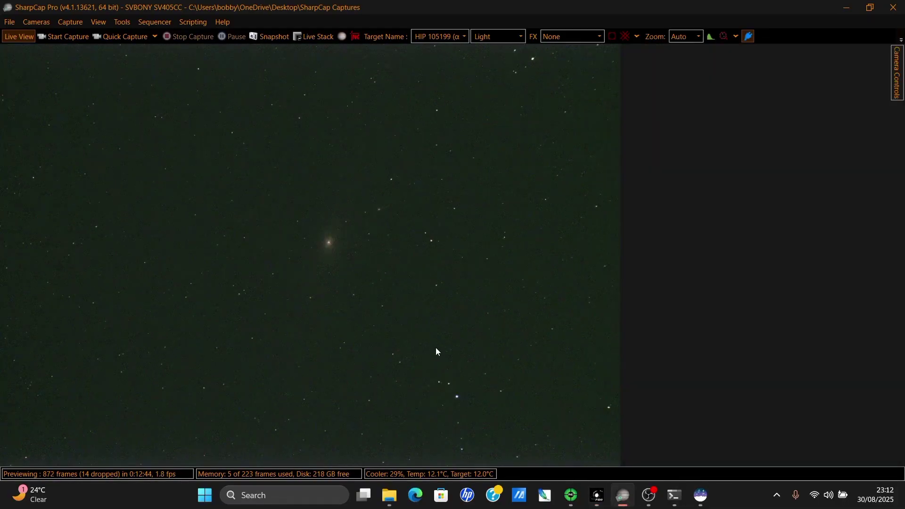
With the reticule overlay on, nudge the mount down twice to centre the core, then turn it off.
{"action": "left_click", "coordinate": [625, 38]}
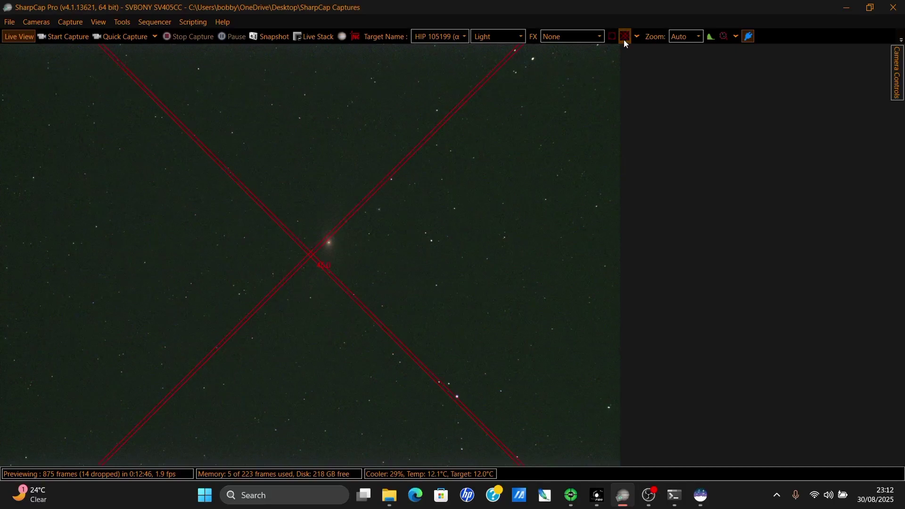
{"action": "left_click", "coordinate": [614, 498]}
{"action": "left_click", "coordinate": [618, 497]}
{"action": "left_click", "coordinate": [597, 495]}
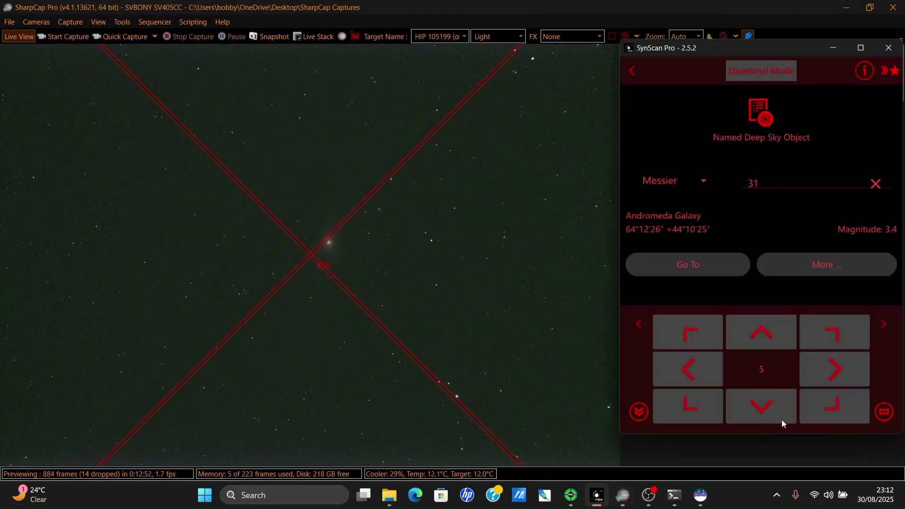
{"action": "left_click", "coordinate": [762, 413]}
{"action": "left_click", "coordinate": [762, 413]}
{"action": "left_click", "coordinate": [463, 279]}
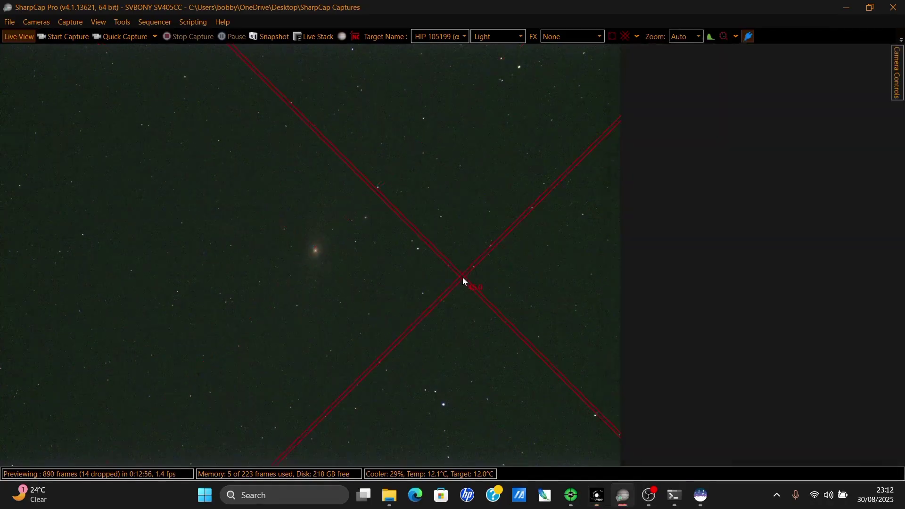
{"action": "left_click", "coordinate": [625, 36]}
{"action": "left_click", "coordinate": [625, 36]}
Preview the live image at 100% scale, then fit it back to the view.
{"action": "left_click", "coordinate": [683, 37]}
{"action": "left_click", "coordinate": [674, 203]}
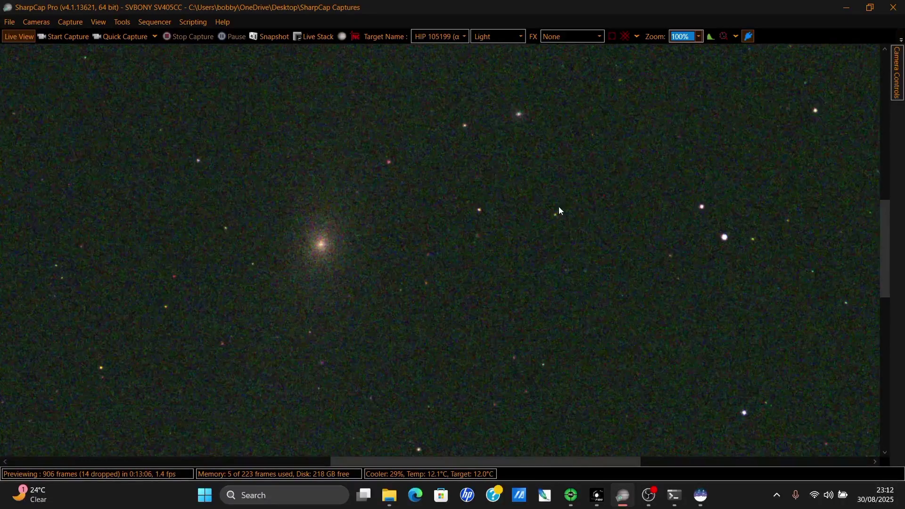
{"action": "left_click", "coordinate": [683, 36]}
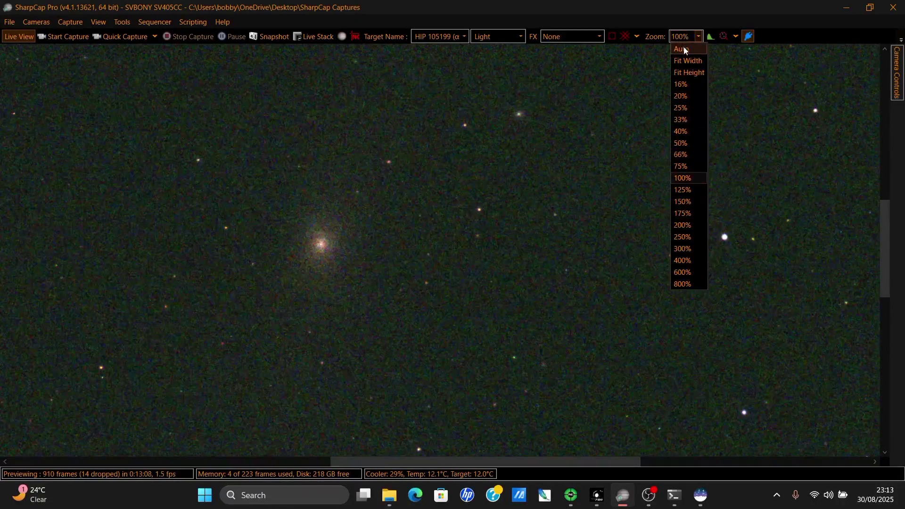
{"action": "left_click", "coordinate": [687, 49]}
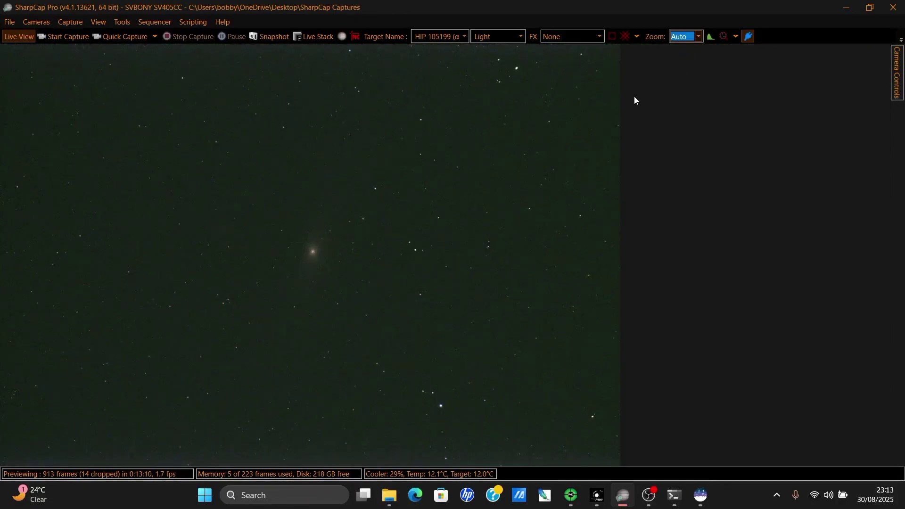
Lower the gain from 570 to 370, enable LX Mode and lengthen exposure to 5 seconds.
{"action": "left_click", "coordinate": [891, 57]}
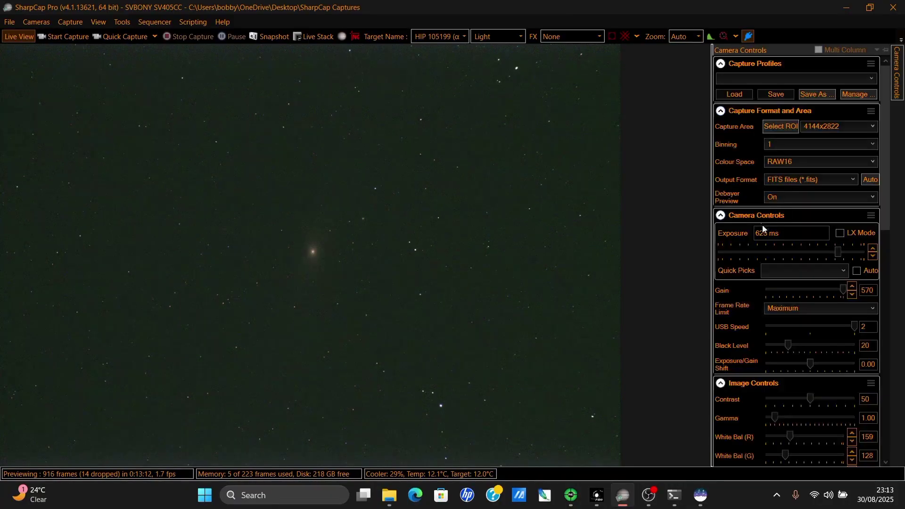
{"action": "left_click", "coordinate": [780, 288]}
{"action": "left_click", "coordinate": [779, 288]}
{"action": "left_click", "coordinate": [841, 232]}
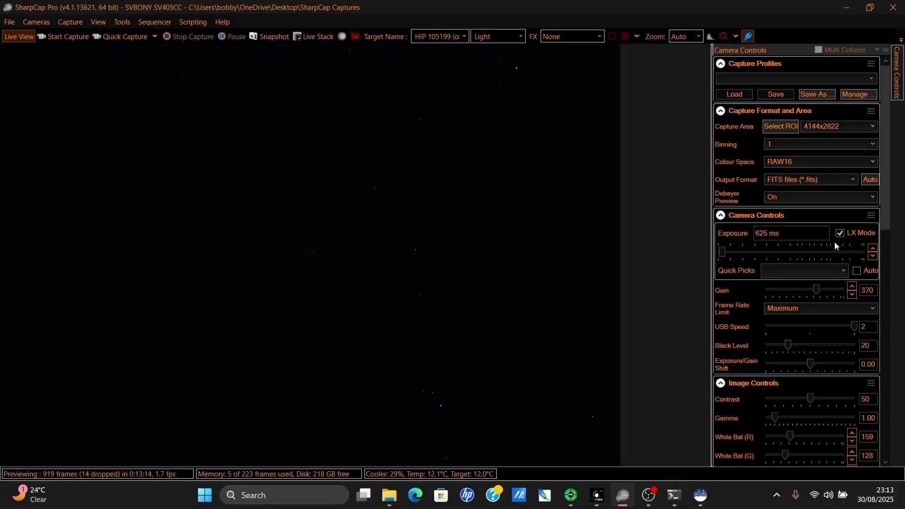
{"action": "left_click", "coordinate": [833, 253]}
{"action": "left_click", "coordinate": [788, 259]}
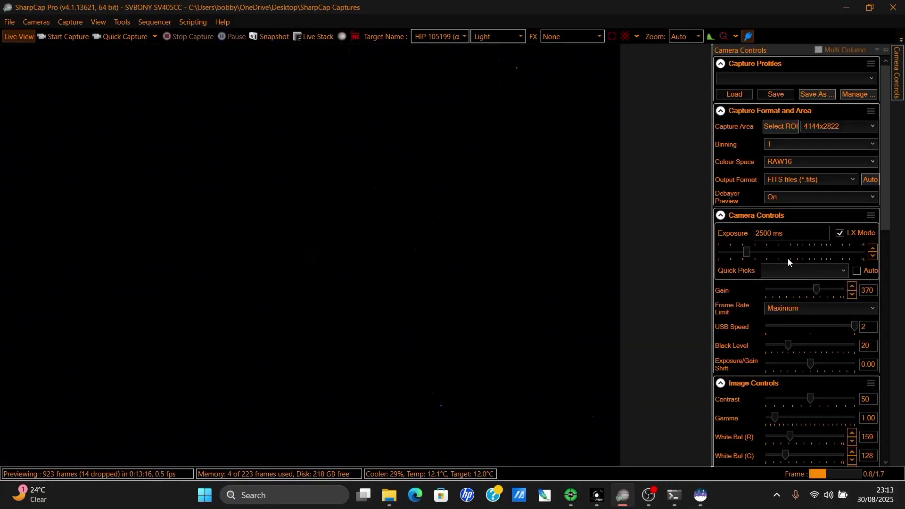
{"action": "left_click", "coordinate": [788, 258]}
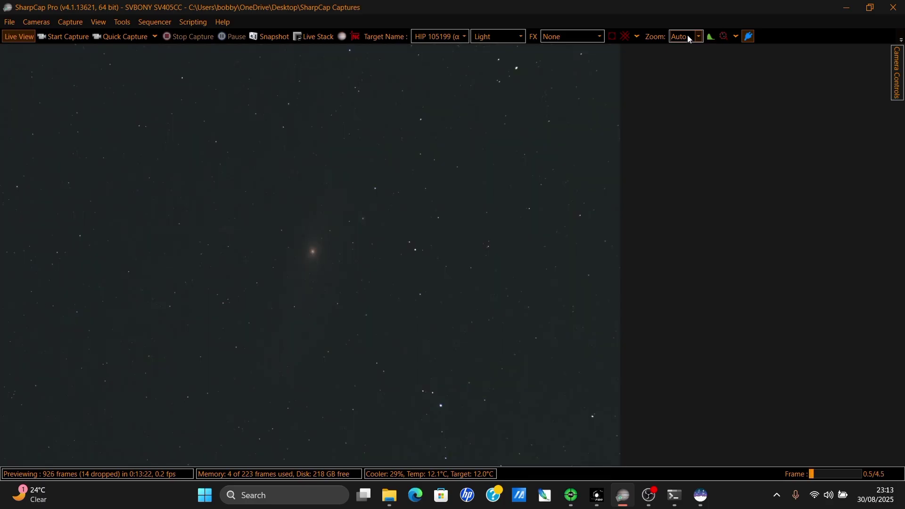
Try 75% and fit-width zoom levels on the sky, then return to Auto zoom.
{"action": "left_click", "coordinate": [684, 37]}
{"action": "left_click", "coordinate": [698, 170]}
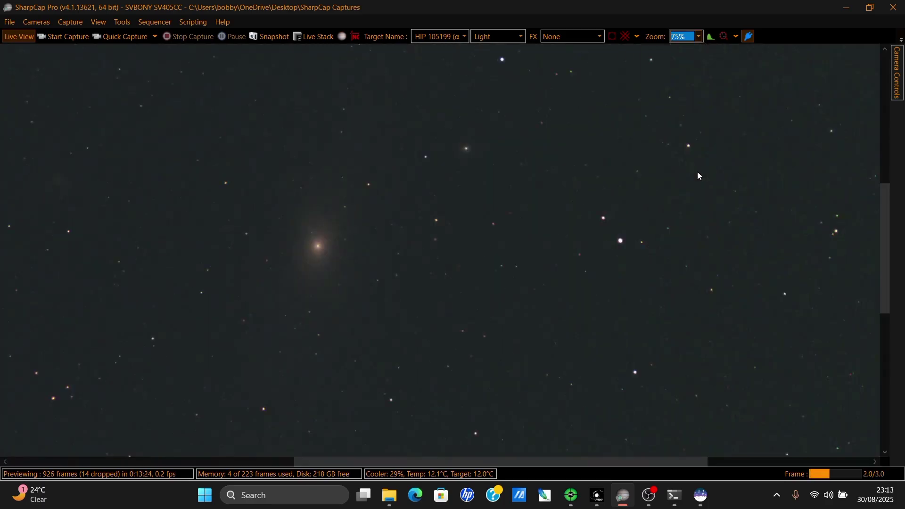
{"action": "left_click", "coordinate": [690, 40]}
{"action": "left_click", "coordinate": [683, 55]}
{"action": "left_click", "coordinate": [685, 37]}
{"action": "left_click", "coordinate": [684, 47]}
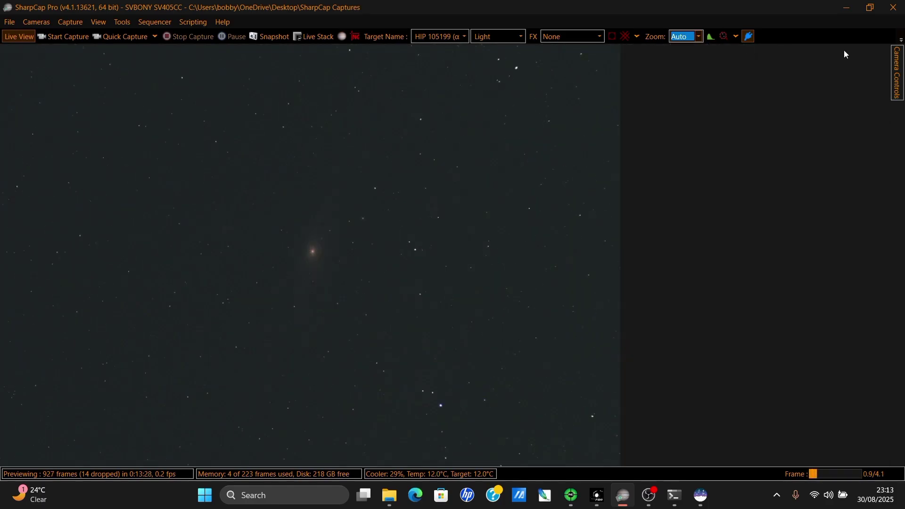
Shorten exposure to 625 ms and auto-adjust white balance to remove the green cast, checking against Siril.
{"action": "mouse_move", "coordinate": [899, 71]}
{"action": "left_click_drag", "start_coordinate": [759, 252], "coordinate": [727, 251]}
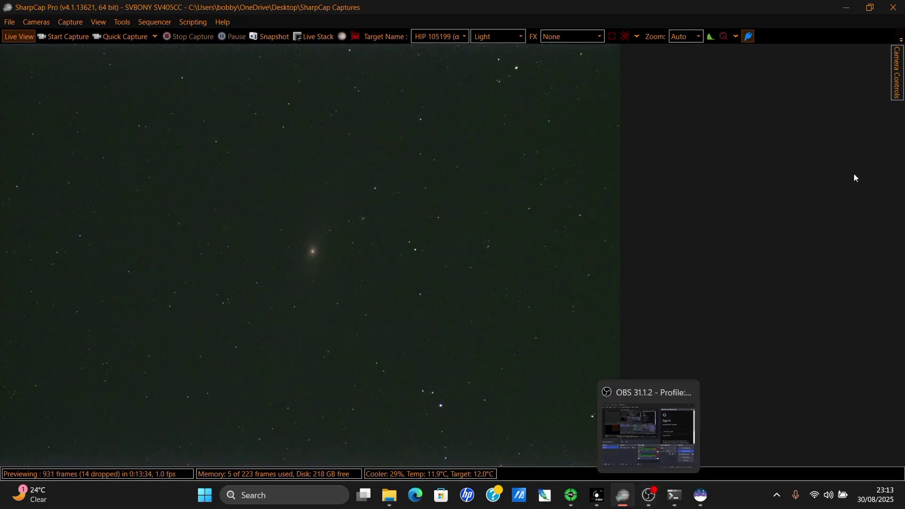
{"action": "mouse_move", "coordinate": [897, 101]}
{"action": "scroll", "coordinate": [851, 206], "scroll_direction": "down", "scroll_amount": 8}
{"action": "left_click", "coordinate": [851, 104]}
{"action": "left_click_drag", "start_coordinate": [885, 236], "coordinate": [870, 73]}
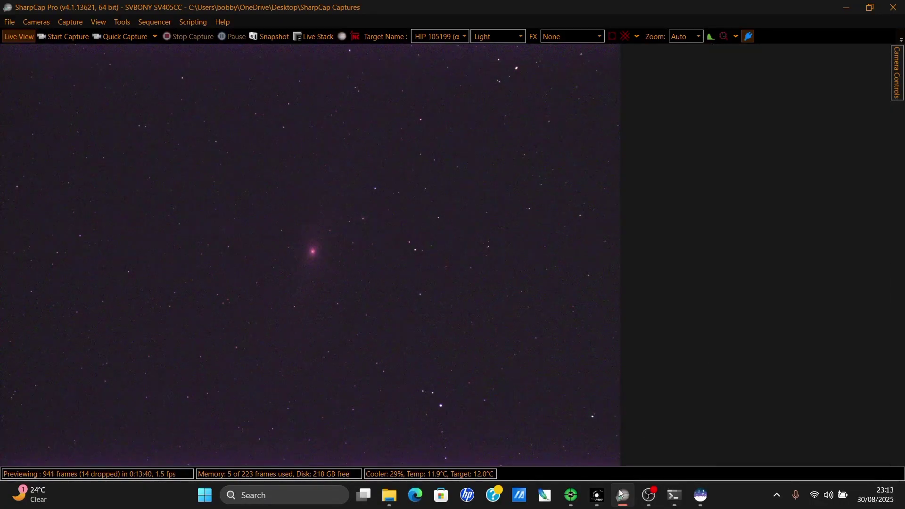
{"action": "left_click", "coordinate": [702, 501]}
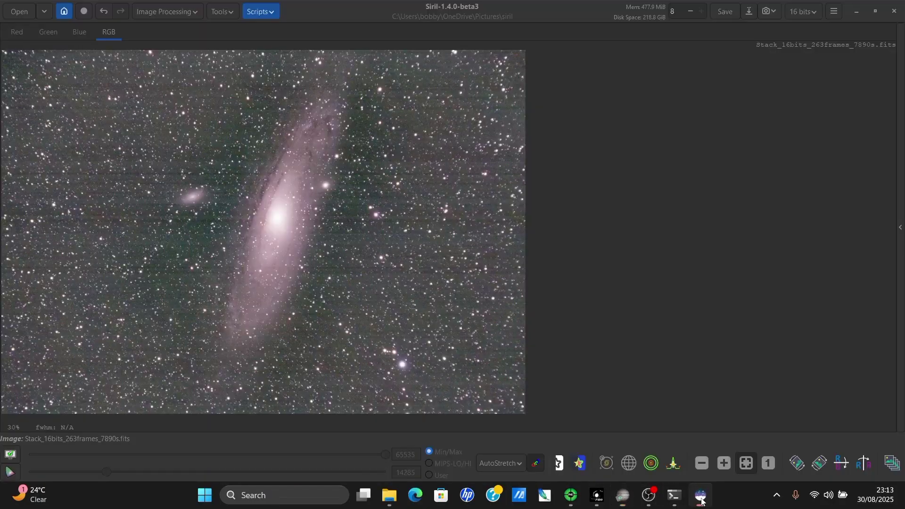
{"action": "left_click", "coordinate": [843, 15]}
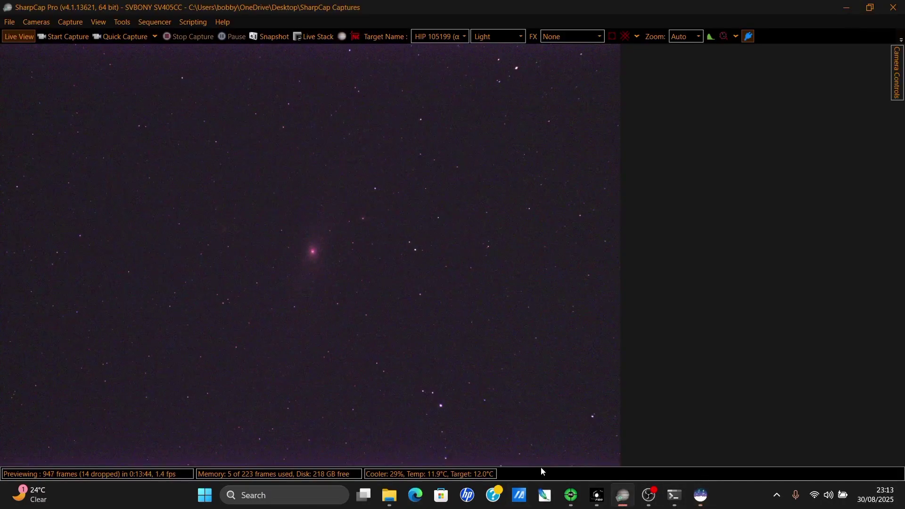
Guide on an auto-selected star, then restart looping and guide on a newly auto-selected star.
{"action": "left_click", "coordinate": [571, 495]}
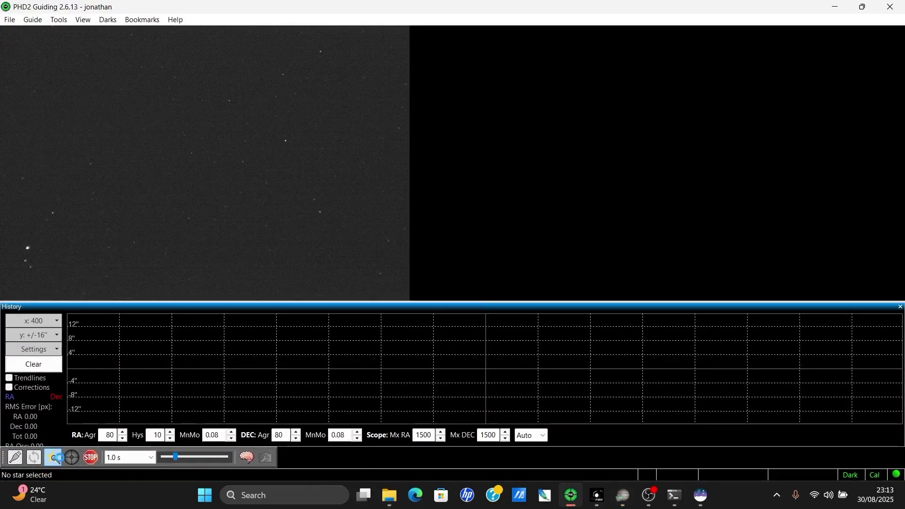
{"action": "left_click", "coordinate": [56, 457]}
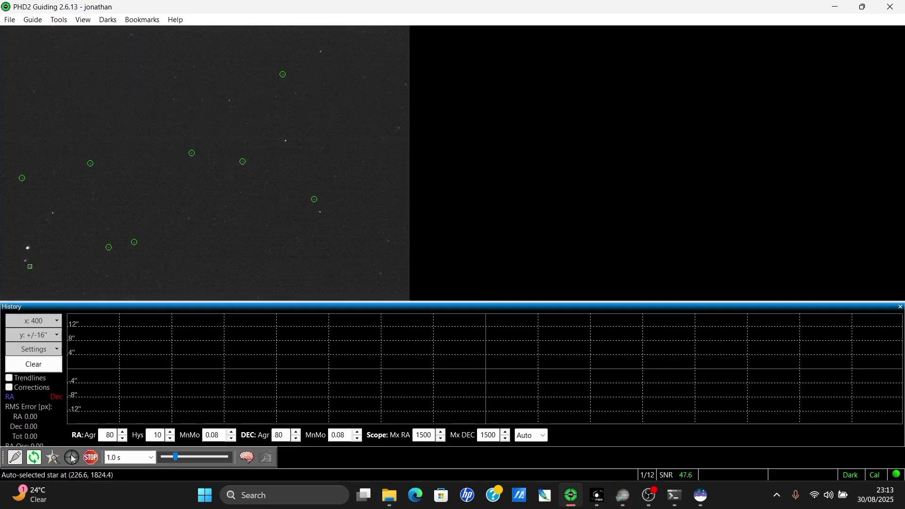
{"action": "left_click", "coordinate": [72, 458]}
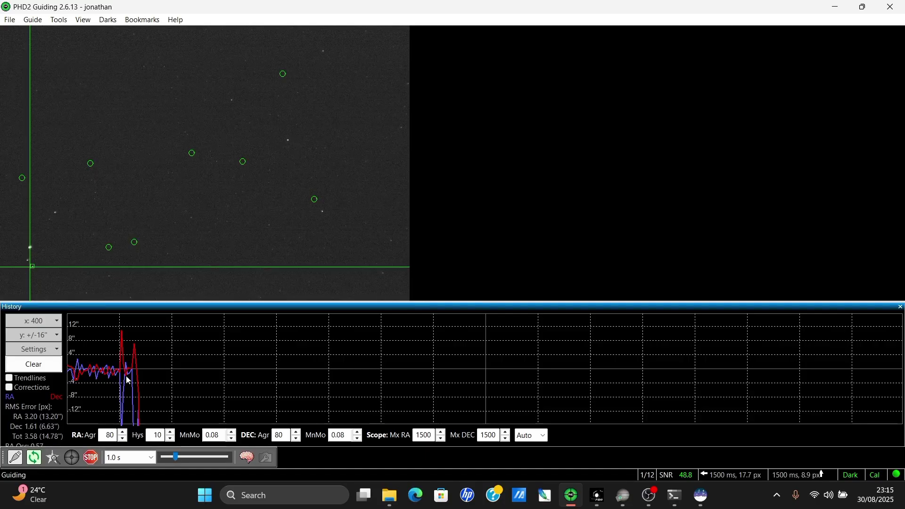
{"action": "left_click", "coordinate": [51, 370]}
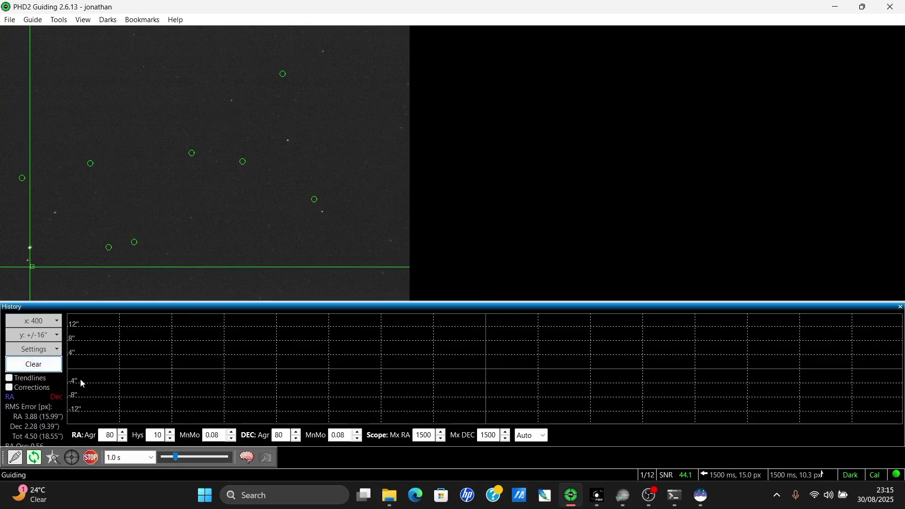
{"action": "left_click", "coordinate": [38, 459]}
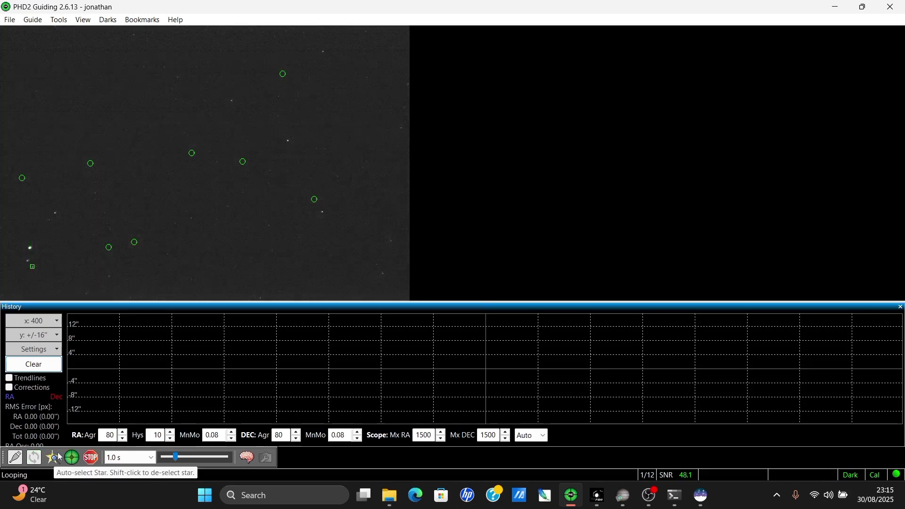
{"action": "left_click", "coordinate": [54, 458]}
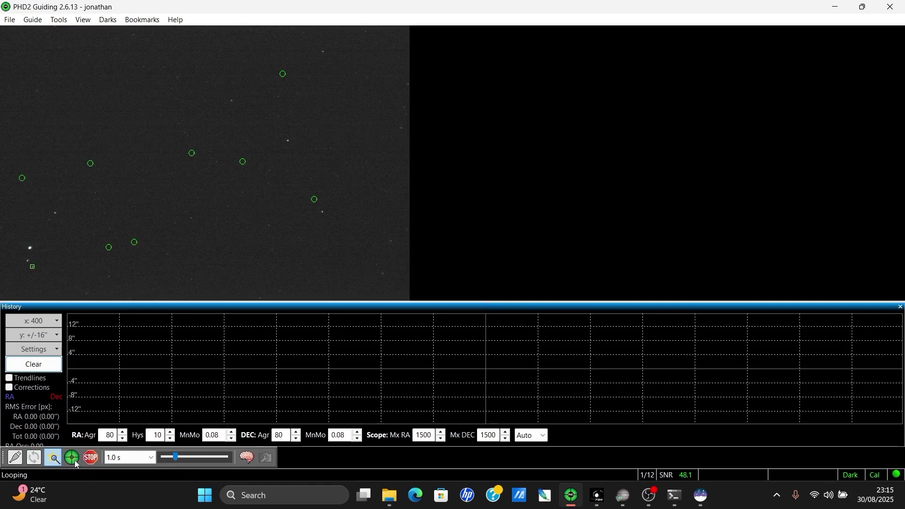
{"action": "left_click", "coordinate": [75, 462]}
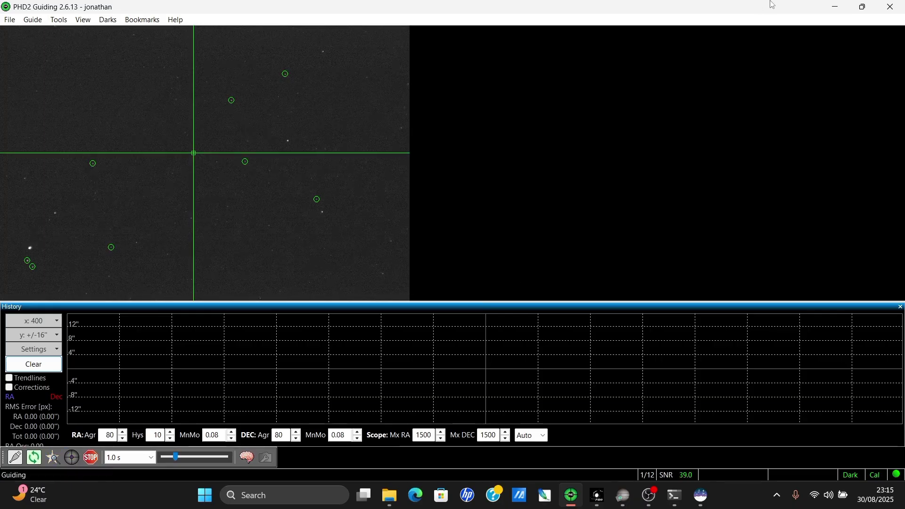
Back in SharpCap, cycle through the reticle overlay styles and then remove it.
{"action": "left_click", "coordinate": [839, 8]}
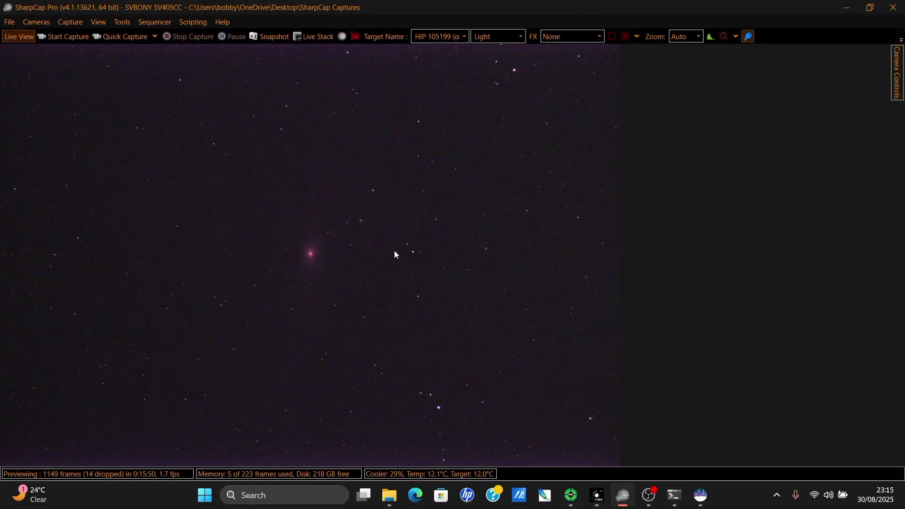
{"action": "left_click", "coordinate": [624, 37]}
{"action": "left_click", "coordinate": [626, 38]}
{"action": "left_click", "coordinate": [627, 38]}
{"action": "left_click", "coordinate": [628, 38]}
Clear PHD2's guiding history graph and dim the screen in Windows quick settings.
{"action": "left_click", "coordinate": [573, 495]}
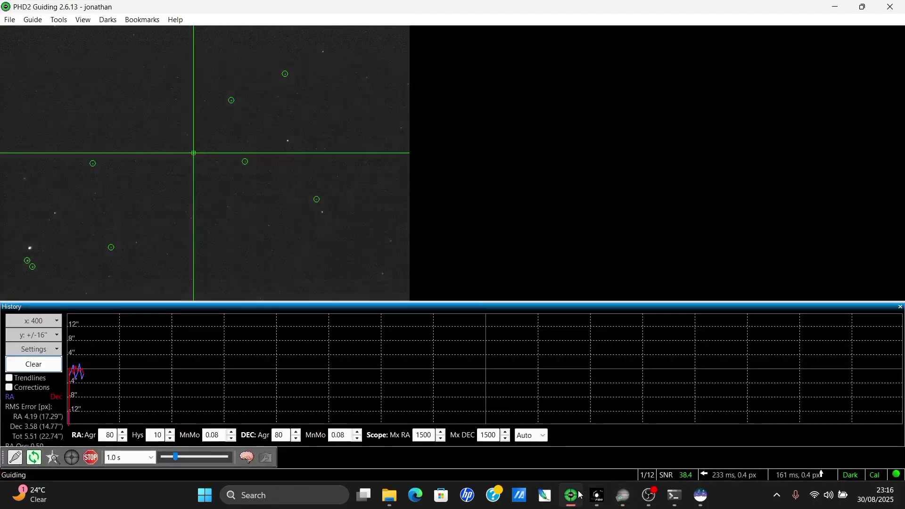
{"action": "left_click", "coordinate": [20, 368]}
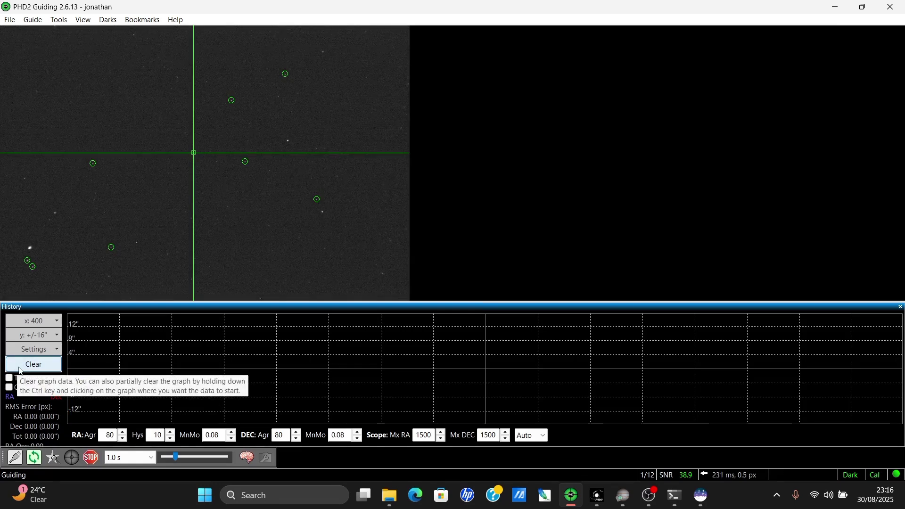
{"action": "left_click", "coordinate": [842, 499]}
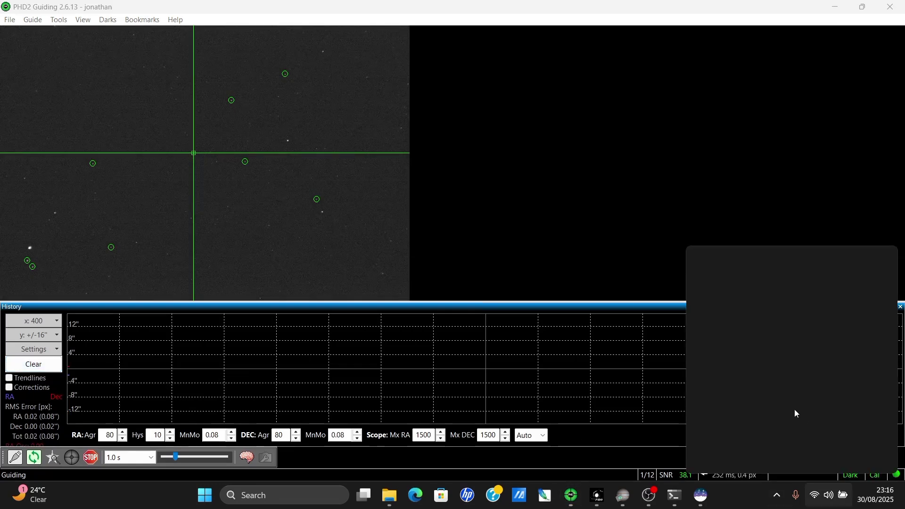
{"action": "left_click", "coordinate": [781, 396]}
{"action": "left_click_drag", "start_coordinate": [782, 400], "coordinate": [762, 396]}
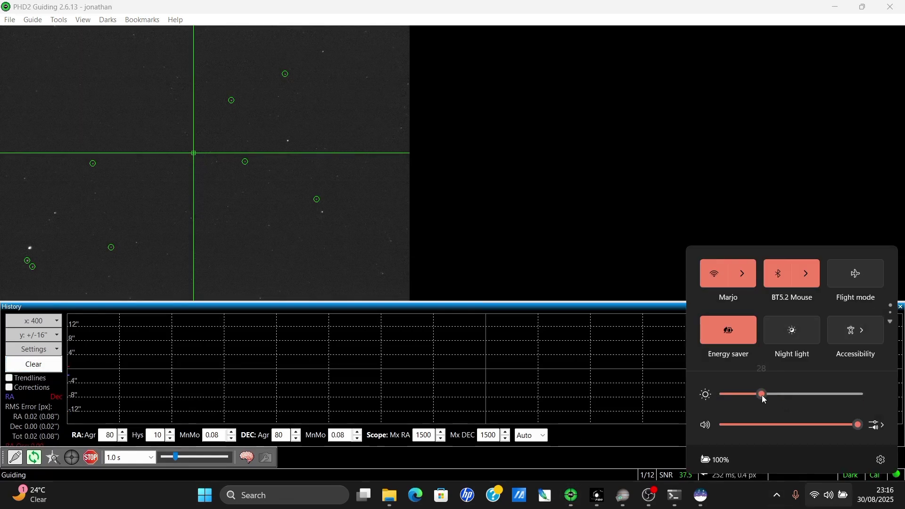
{"action": "left_click", "coordinate": [641, 310]}
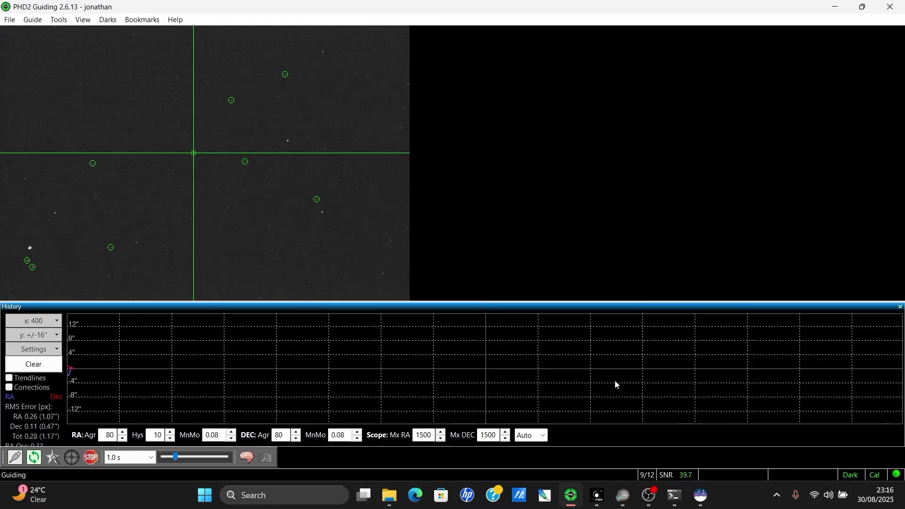
Set SharpCap's gain to 150 and exposure to 120 s.
{"action": "left_click", "coordinate": [625, 500]}
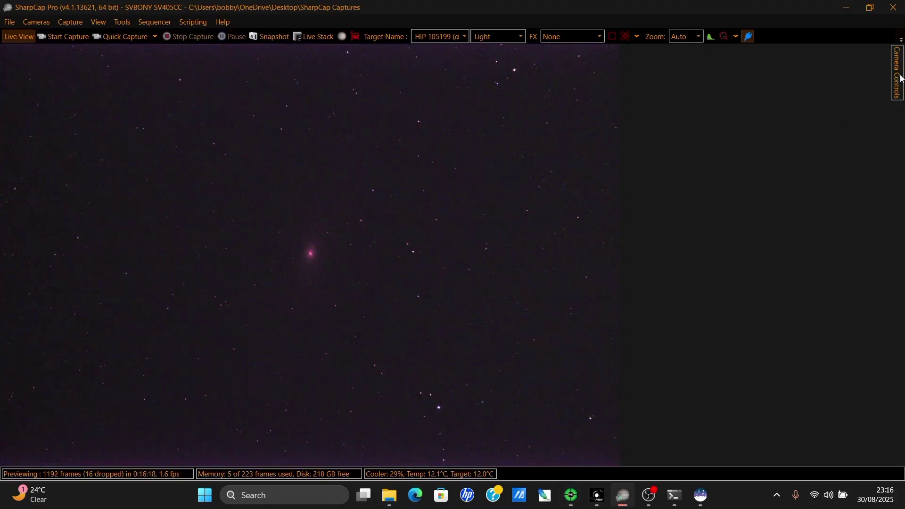
{"action": "double_click", "coordinate": [876, 288]}
{"action": "type", "text": "150"}
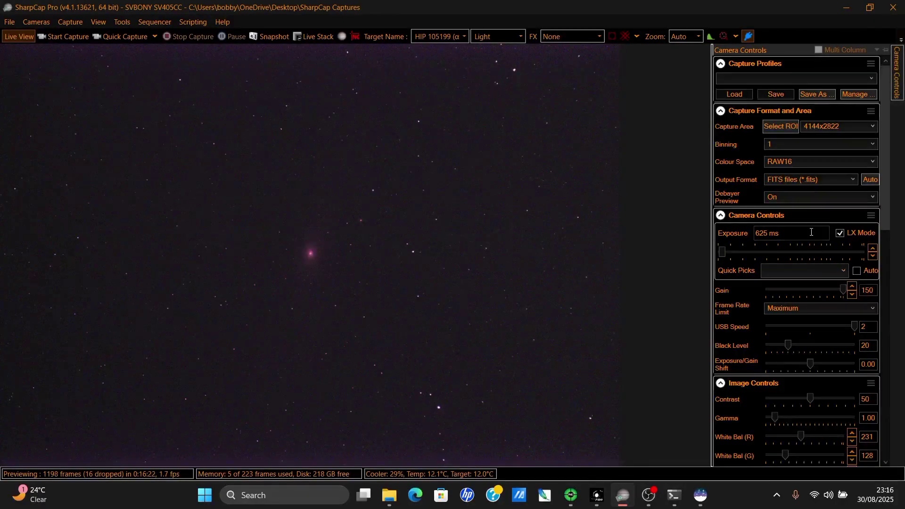
{"action": "left_click_drag", "start_coordinate": [812, 232], "coordinate": [744, 236]}
{"action": "type", "text": "120s"}
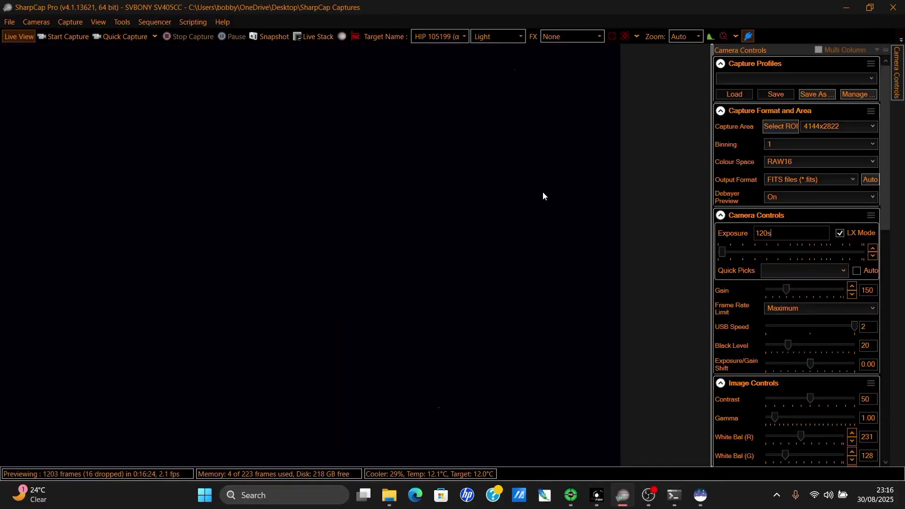
{"action": "key", "text": "Return"}
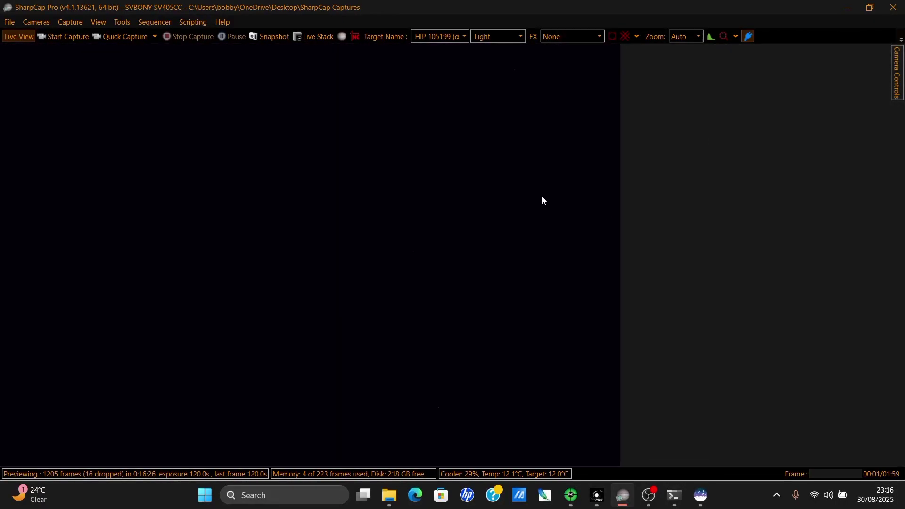
Check PHD2 briefly, then start live stacking the incoming Andromeda frames.
{"action": "left_click", "coordinate": [573, 496]}
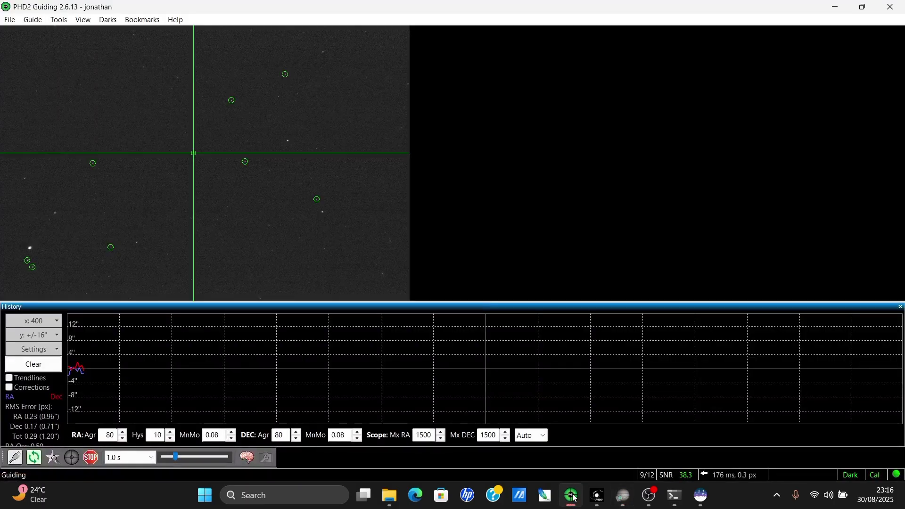
{"action": "left_click", "coordinate": [573, 497]}
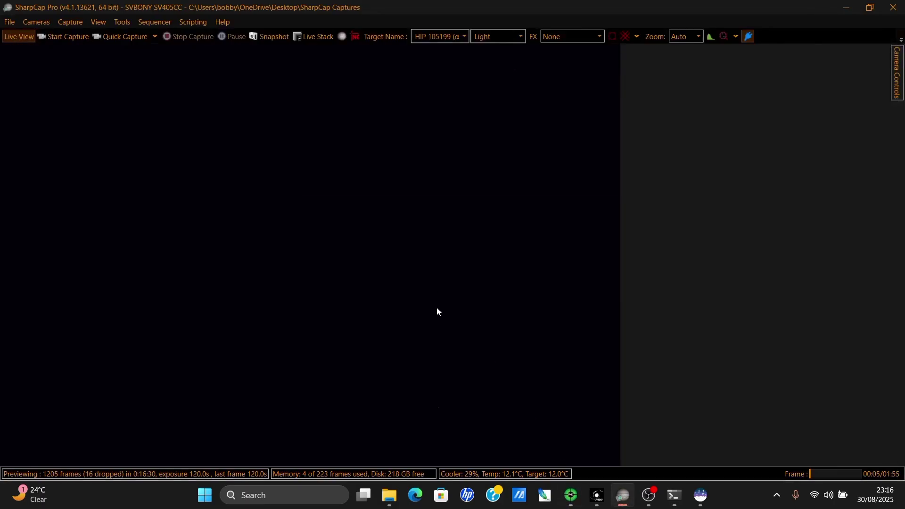
{"action": "left_click", "coordinate": [307, 37]}
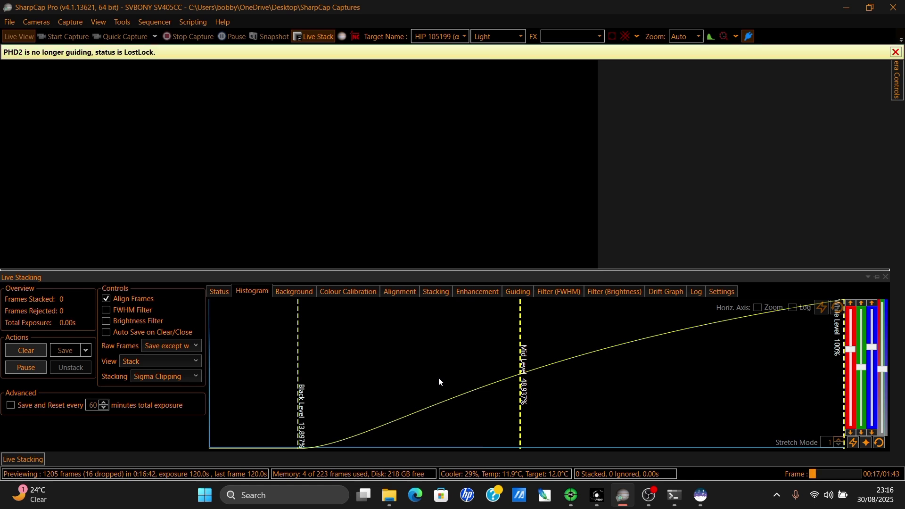
Check the stack's guiding status, adjust screen brightness, and reopen the 120 s, gain 150 camera settings.
{"action": "left_click", "coordinate": [517, 292]}
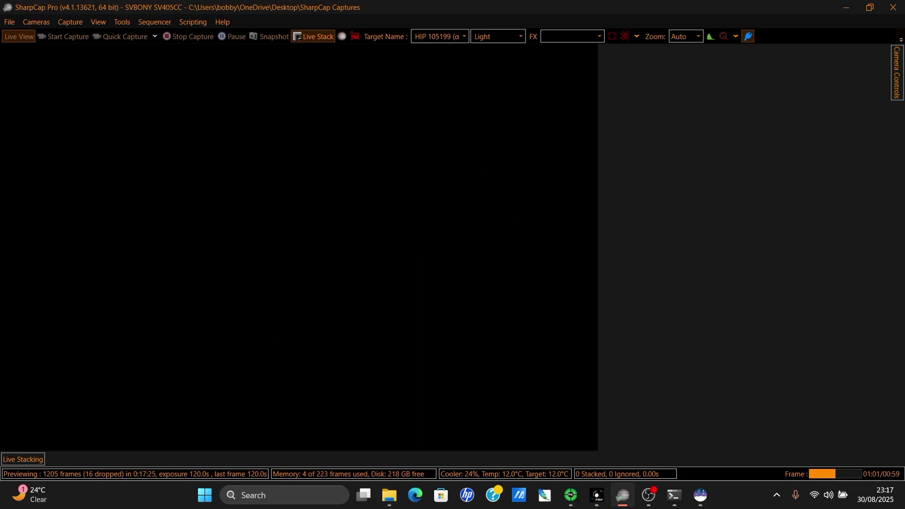
{"action": "left_click", "coordinate": [829, 495]}
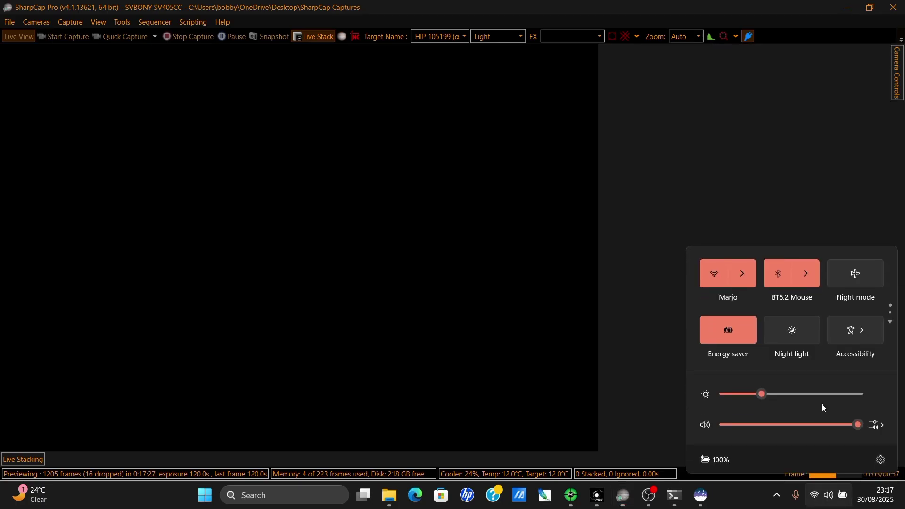
{"action": "left_click", "coordinate": [810, 395]}
{"action": "left_click", "coordinate": [895, 81]}
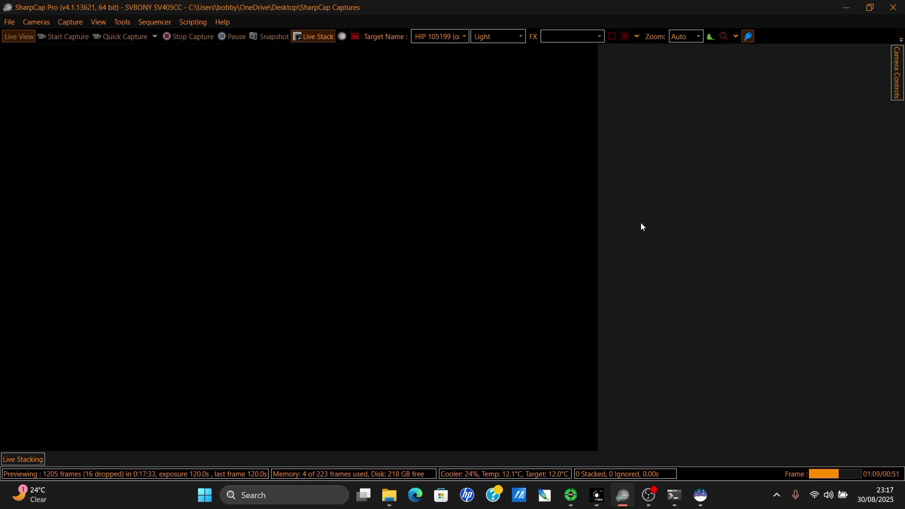
{"action": "left_click", "coordinate": [898, 70]}
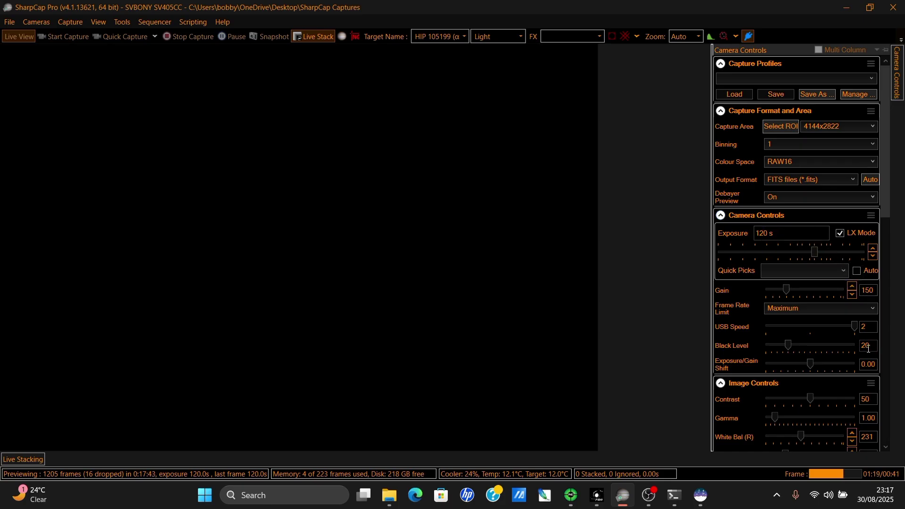
{"action": "scroll", "coordinate": [732, 344], "scroll_direction": "down", "scroll_amount": 5}
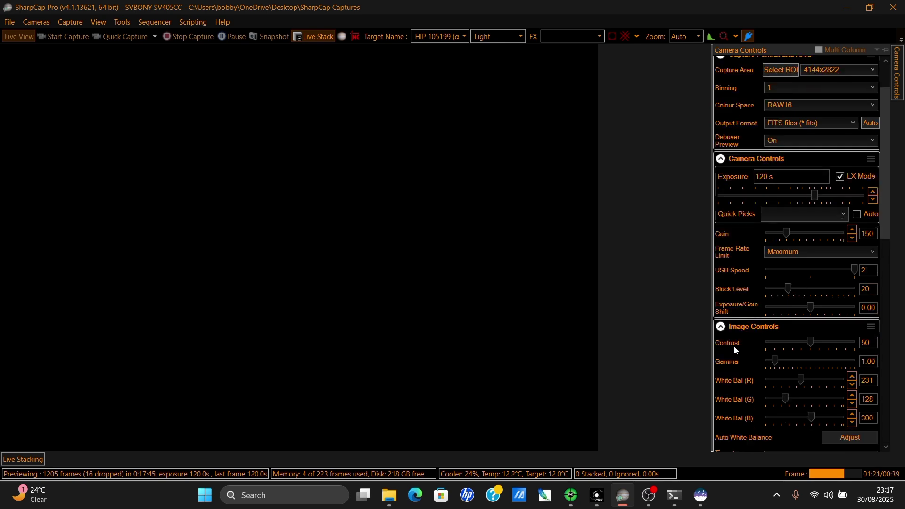
{"action": "scroll", "coordinate": [745, 352], "scroll_direction": "down", "scroll_amount": 6}
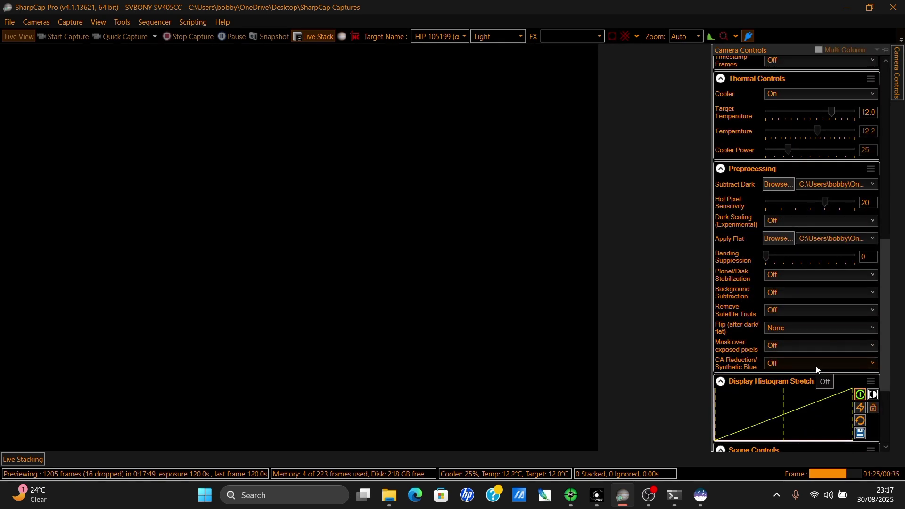
{"action": "scroll", "coordinate": [817, 369], "scroll_direction": "up", "scroll_amount": 10}
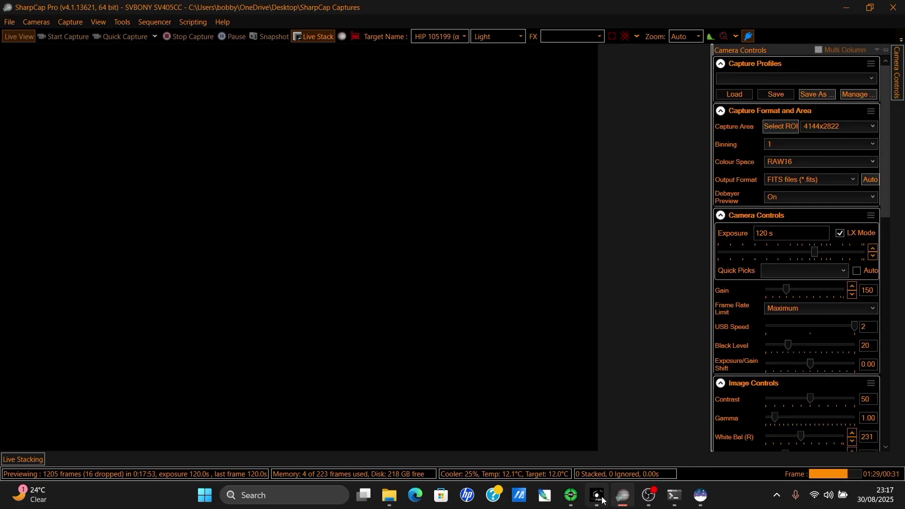
{"action": "left_click", "coordinate": [573, 498]}
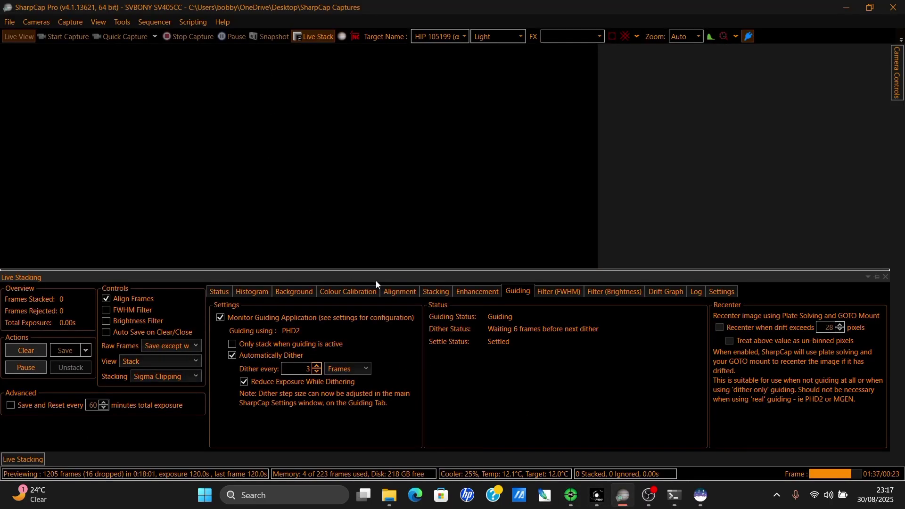
Auto-stretch and auto colour-balance the stack's histogram, then drag the black level to about 17%.
{"action": "left_click", "coordinate": [401, 293]}
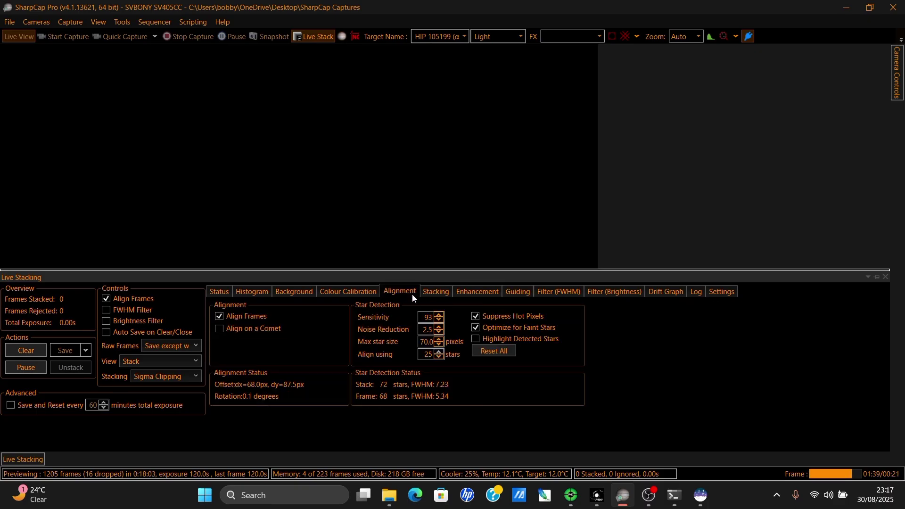
{"action": "left_click", "coordinate": [260, 292]}
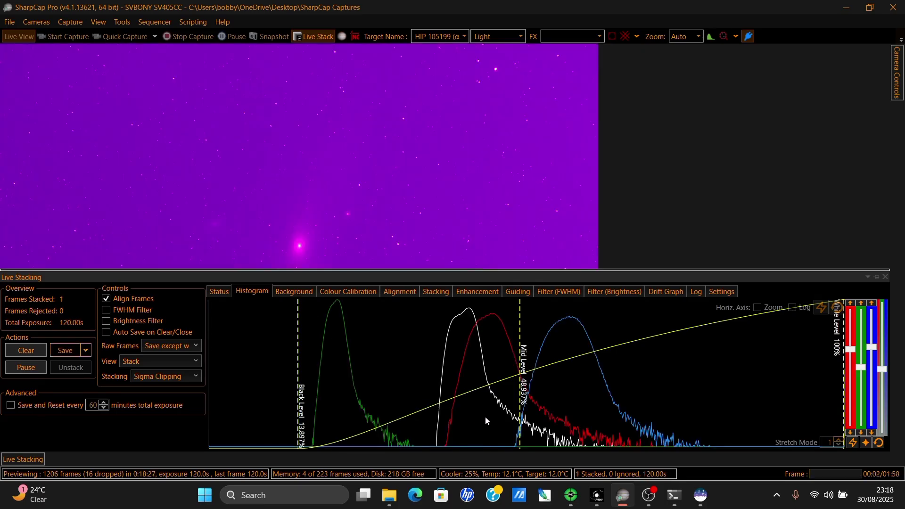
{"action": "left_click", "coordinate": [821, 307]}
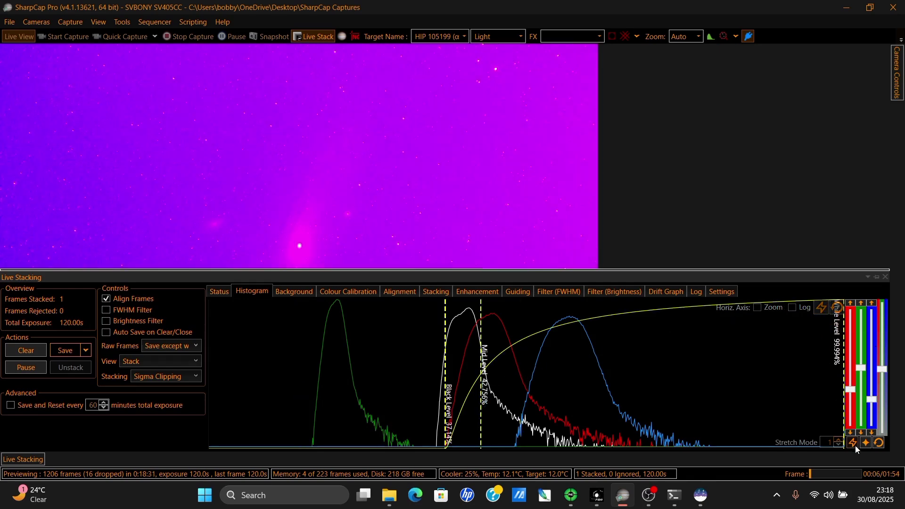
{"action": "left_click", "coordinate": [854, 445]}
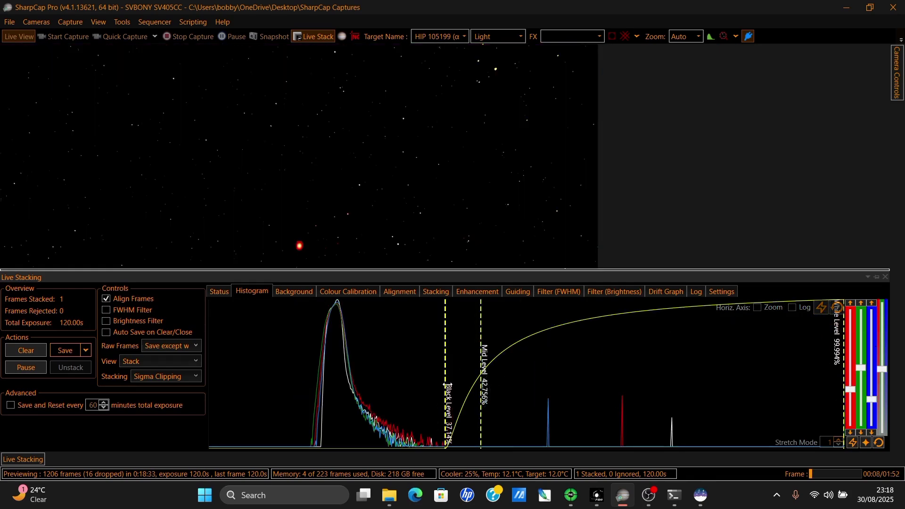
{"action": "mouse_move", "coordinate": [447, 388]}
{"action": "left_mouse_down"}
{"action": "mouse_move", "coordinate": [322, 384]}
{"action": "mouse_move", "coordinate": [381, 384]}
{"action": "left_mouse_up"}
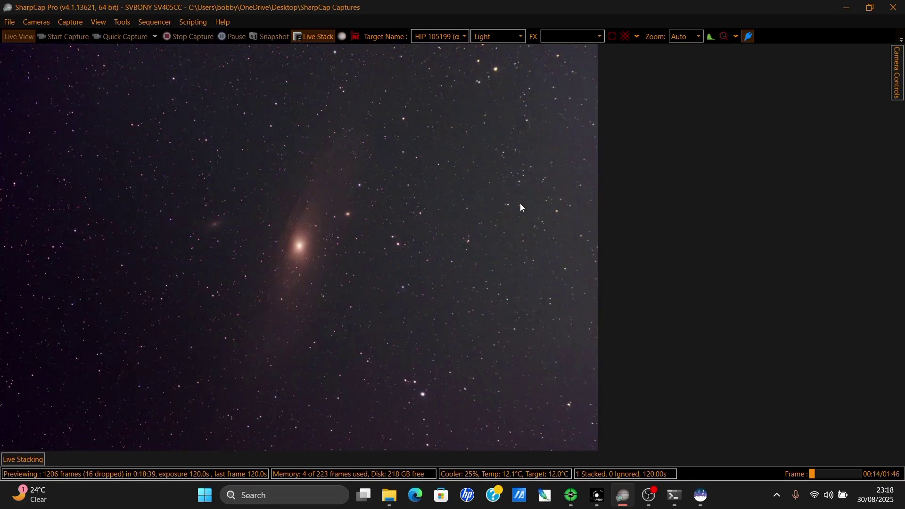
Nudge the black level to 16.5%, inspect the stack at 75% zoom, then return to Auto.
{"action": "mouse_move", "coordinate": [34, 457]}
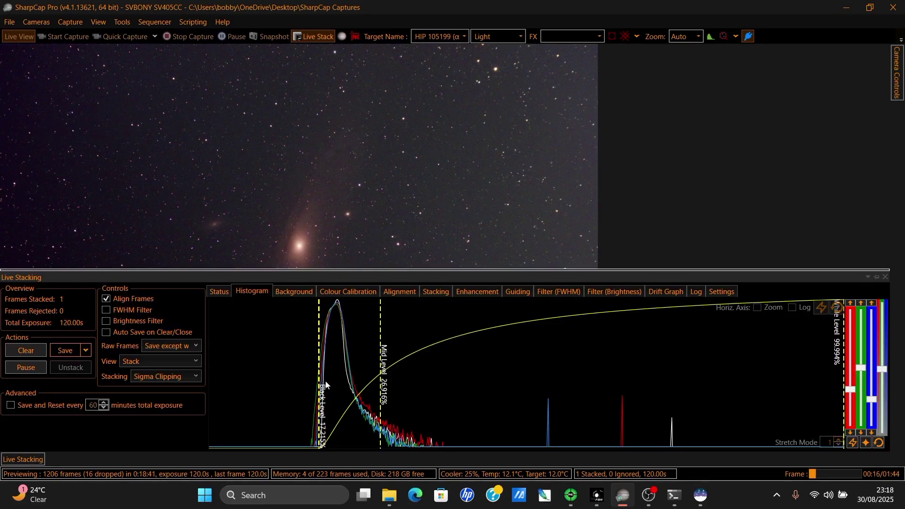
{"action": "left_click_drag", "start_coordinate": [319, 379], "coordinate": [316, 379]}
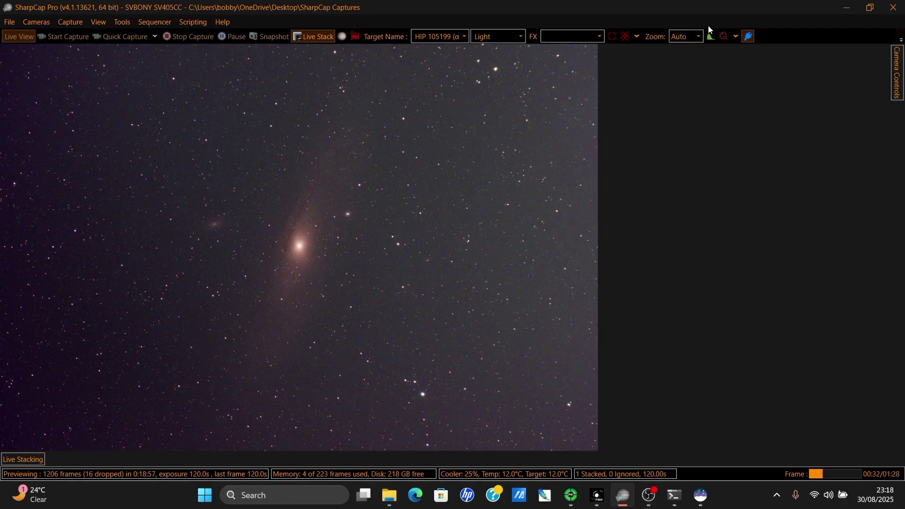
{"action": "left_click", "coordinate": [699, 37]}
{"action": "left_click", "coordinate": [682, 167]}
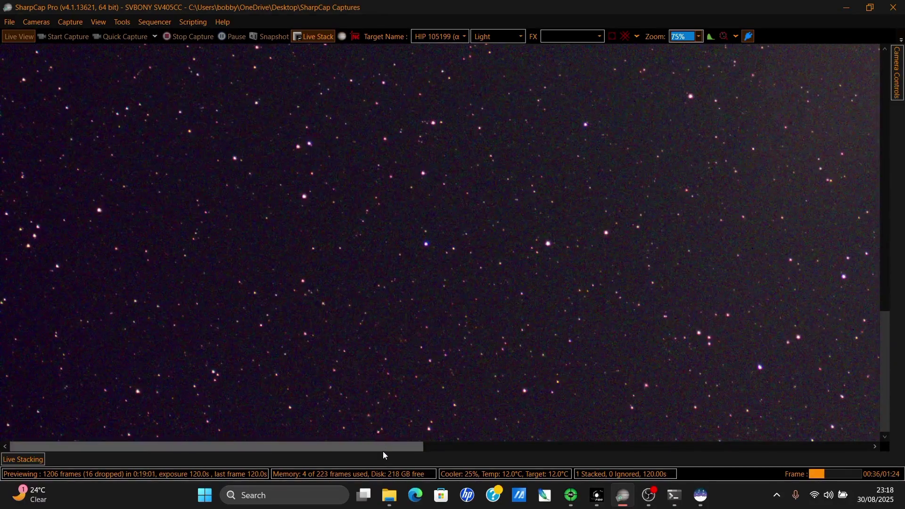
{"action": "left_click_drag", "start_coordinate": [383, 447], "coordinate": [663, 446]}
{"action": "scroll", "coordinate": [619, 386], "scroll_direction": "up", "scroll_amount": 5}
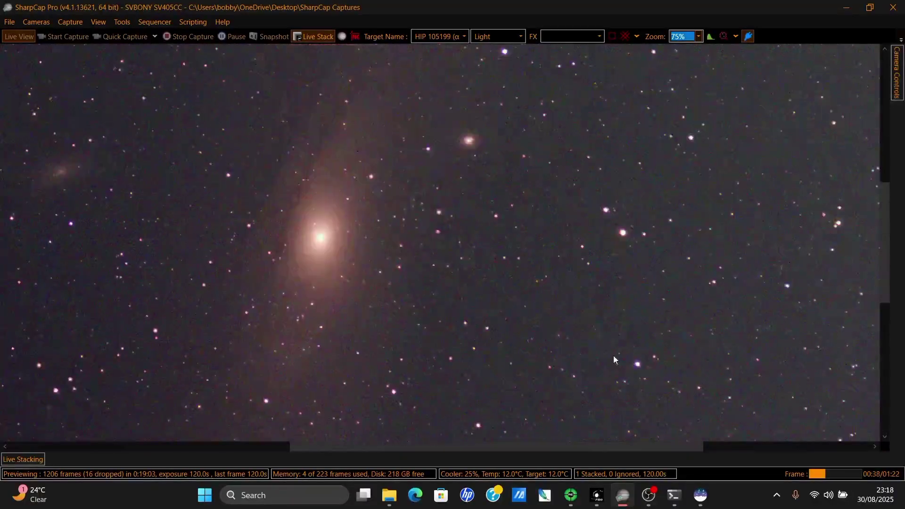
{"action": "left_click", "coordinate": [698, 36]}
{"action": "left_click", "coordinate": [682, 51]}
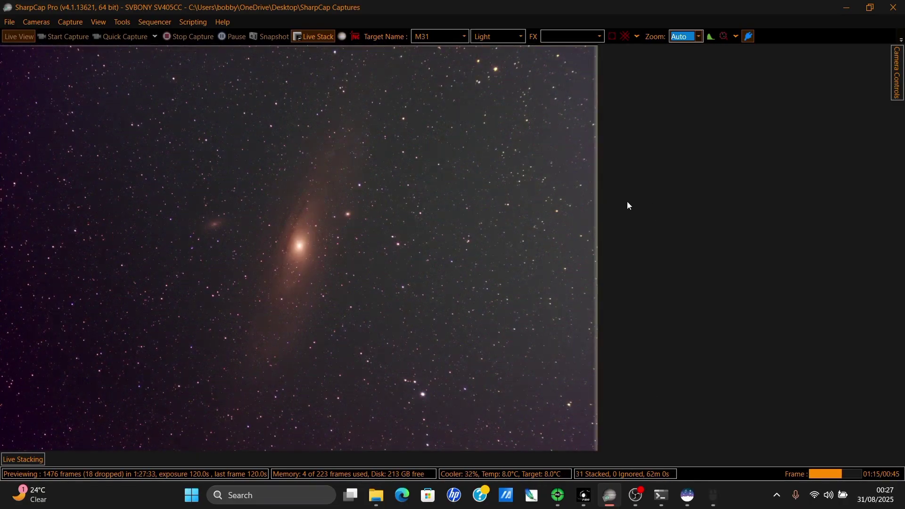
Lower the histogram mid level to brighten the stack, then inspect it at 100% zoom.
{"action": "left_click", "coordinate": [628, 204]}
{"action": "left_click", "coordinate": [24, 459]}
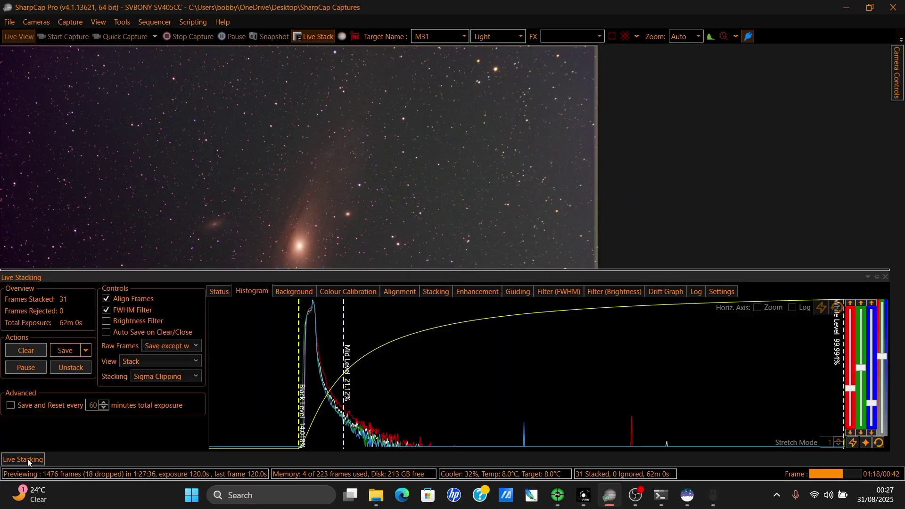
{"action": "left_click_drag", "start_coordinate": [350, 358], "coordinate": [340, 358]}
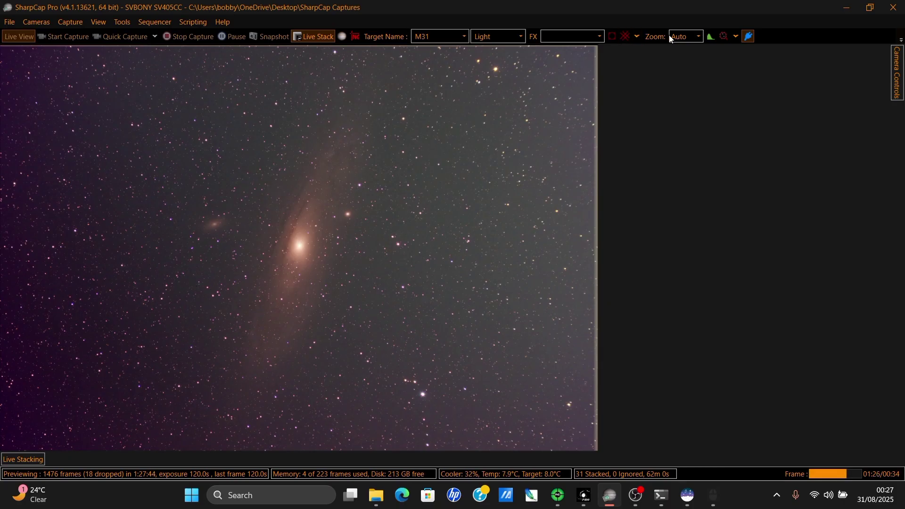
{"action": "left_click", "coordinate": [700, 37]}
{"action": "left_click", "coordinate": [708, 175]}
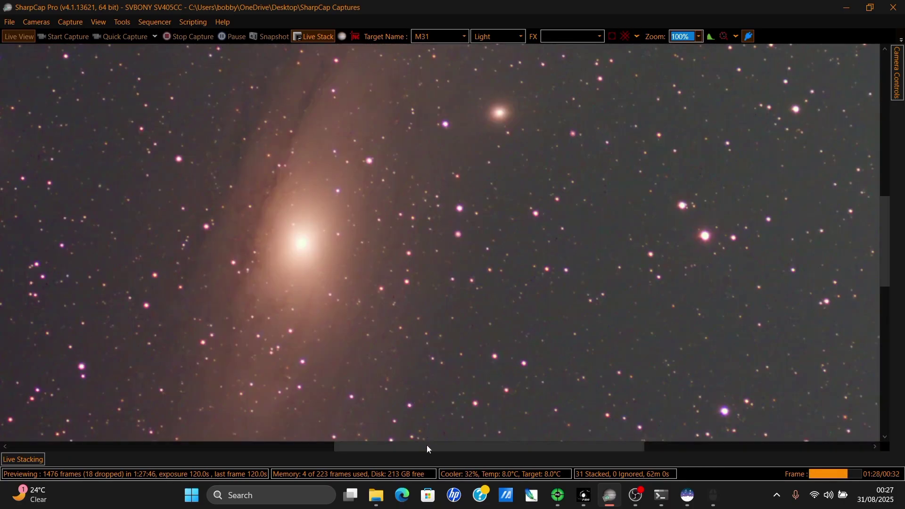
{"action": "left_click_drag", "start_coordinate": [426, 447], "coordinate": [376, 447]}
{"action": "scroll", "coordinate": [406, 405], "scroll_direction": "down", "scroll_amount": 3}
{"action": "scroll", "coordinate": [410, 395], "scroll_direction": "down", "scroll_amount": 3}
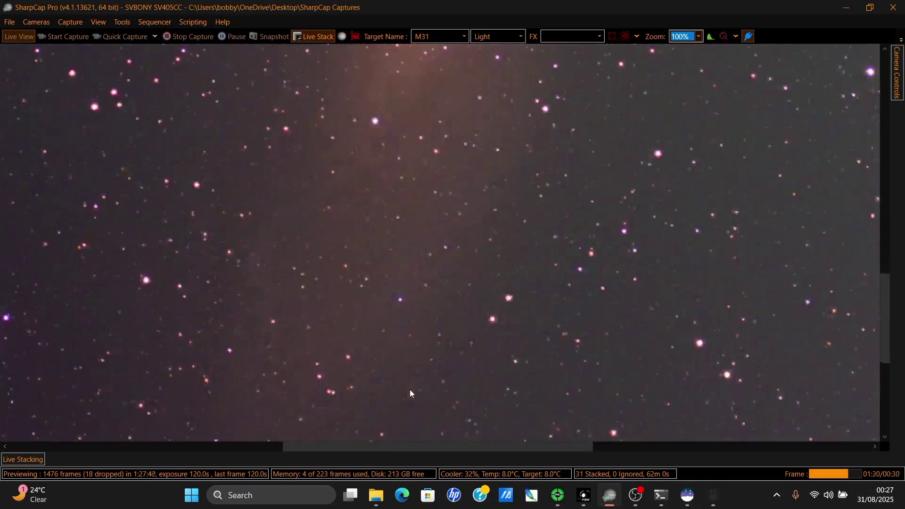
{"action": "scroll", "coordinate": [420, 197], "scroll_direction": "up", "scroll_amount": 8}
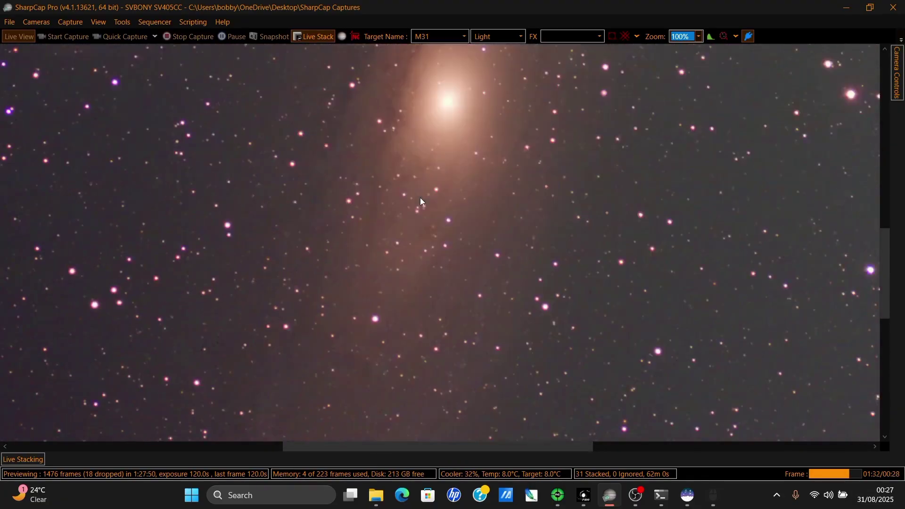
{"action": "scroll", "coordinate": [448, 237], "scroll_direction": "down", "scroll_amount": 2}
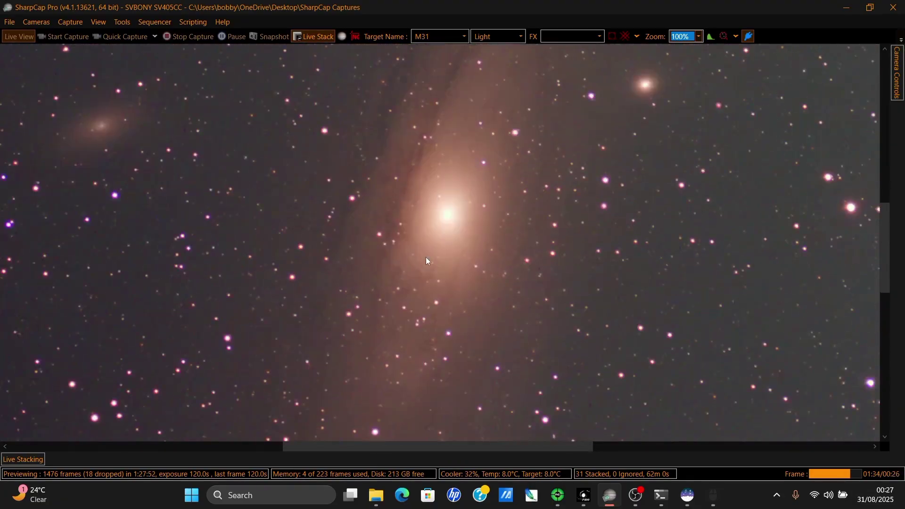
{"action": "scroll", "coordinate": [443, 217], "scroll_direction": "up", "scroll_amount": 8}
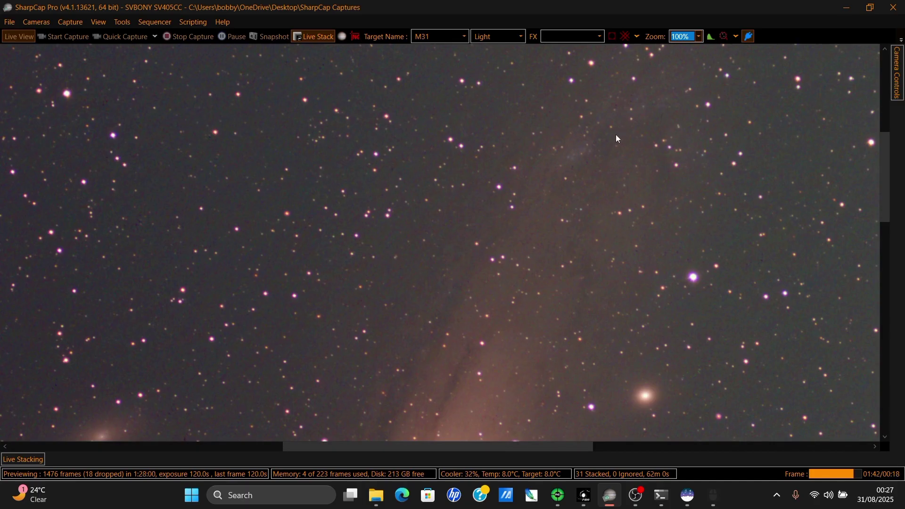
{"action": "scroll", "coordinate": [622, 121], "scroll_direction": "up", "scroll_amount": 1}
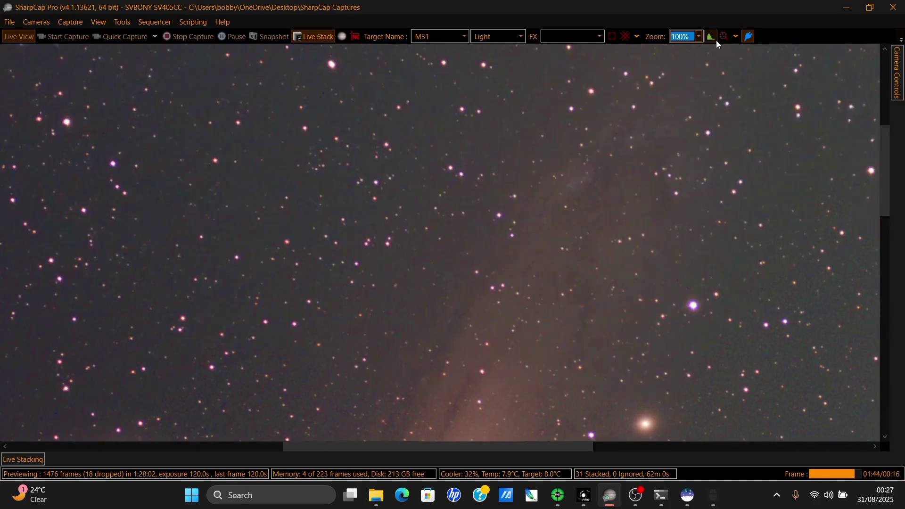
Compare the M31 stack at 175%, fitted and 75% zoom levels.
{"action": "left_click", "coordinate": [699, 38]}
{"action": "left_click", "coordinate": [695, 210]}
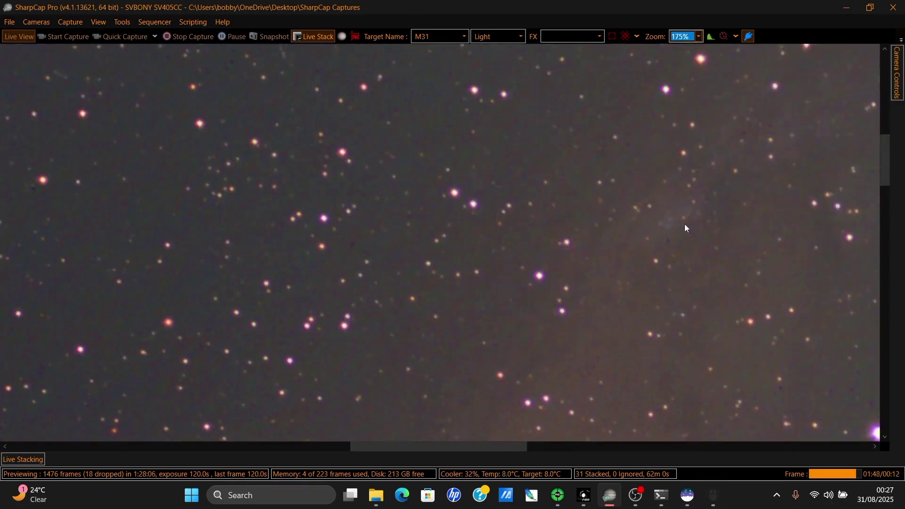
{"action": "left_click", "coordinate": [697, 37]}
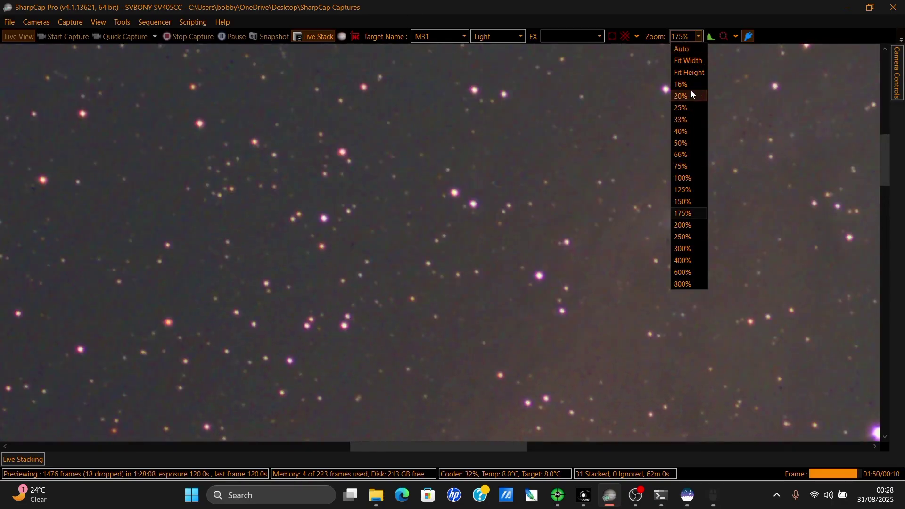
{"action": "left_click", "coordinate": [686, 49]}
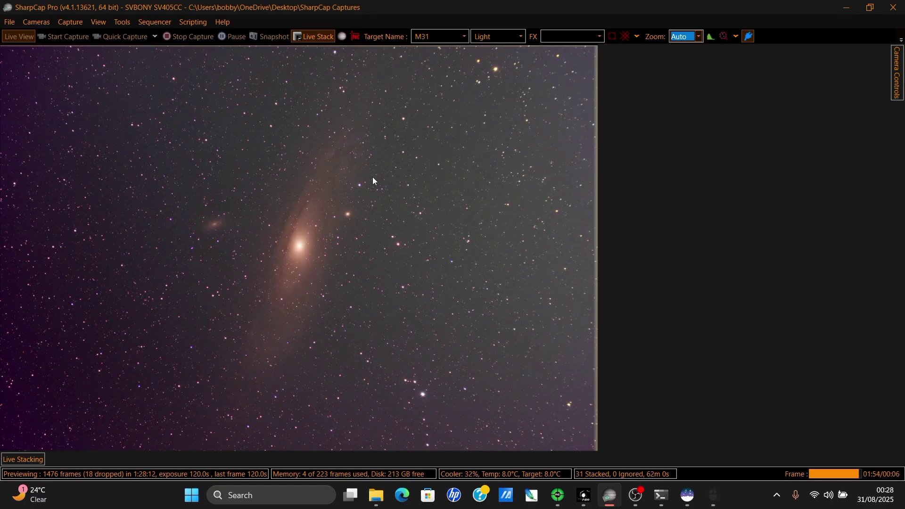
{"action": "left_click", "coordinate": [680, 38]}
{"action": "left_click", "coordinate": [681, 171]}
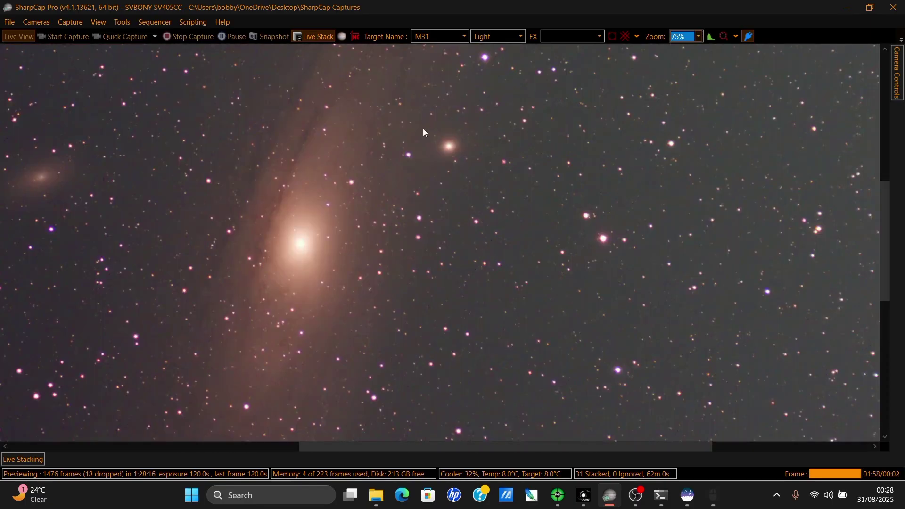
{"action": "scroll", "coordinate": [359, 155], "scroll_direction": "up", "scroll_amount": 3}
{"action": "scroll", "coordinate": [417, 143], "scroll_direction": "up", "scroll_amount": 2}
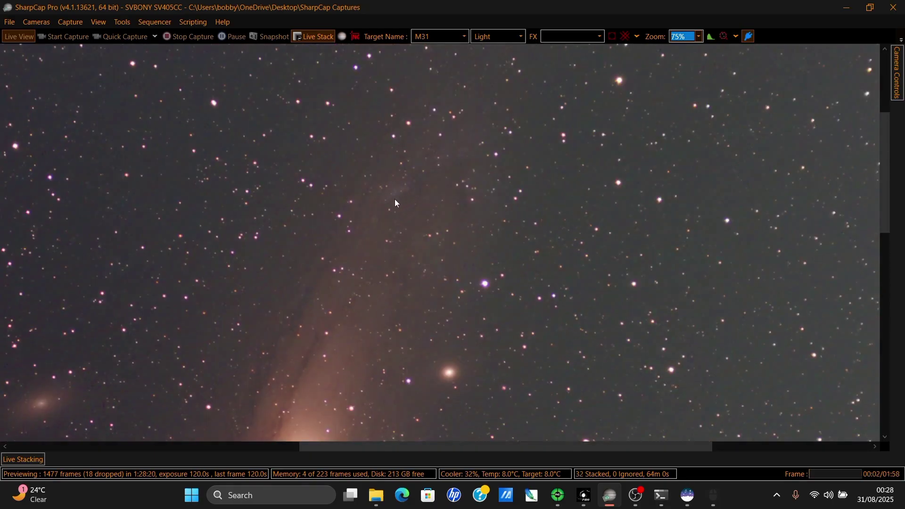
{"action": "scroll", "coordinate": [415, 225], "scroll_direction": "down", "scroll_amount": 5}
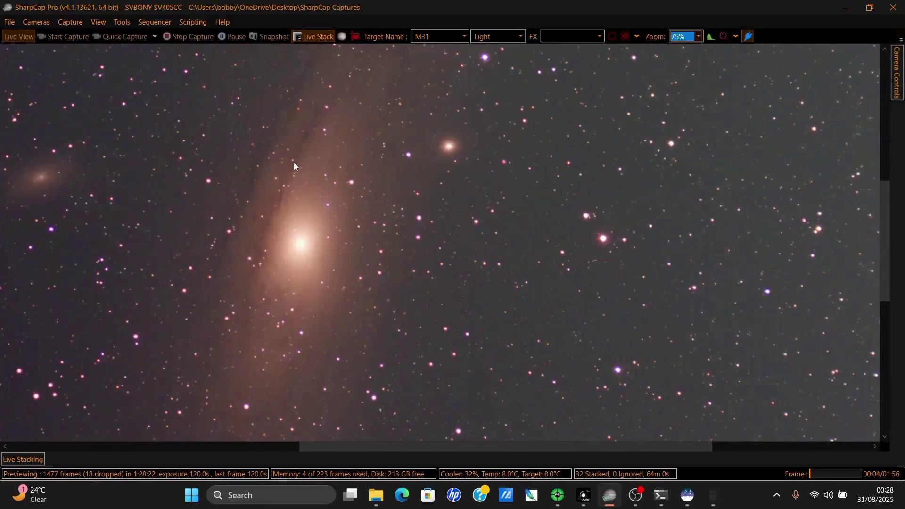
{"action": "scroll", "coordinate": [262, 278], "scroll_direction": "down", "scroll_amount": 1}
Zoom the stack to 125% and pan to centre M31's core.
{"action": "left_click", "coordinate": [699, 37]}
{"action": "left_click", "coordinate": [689, 183]}
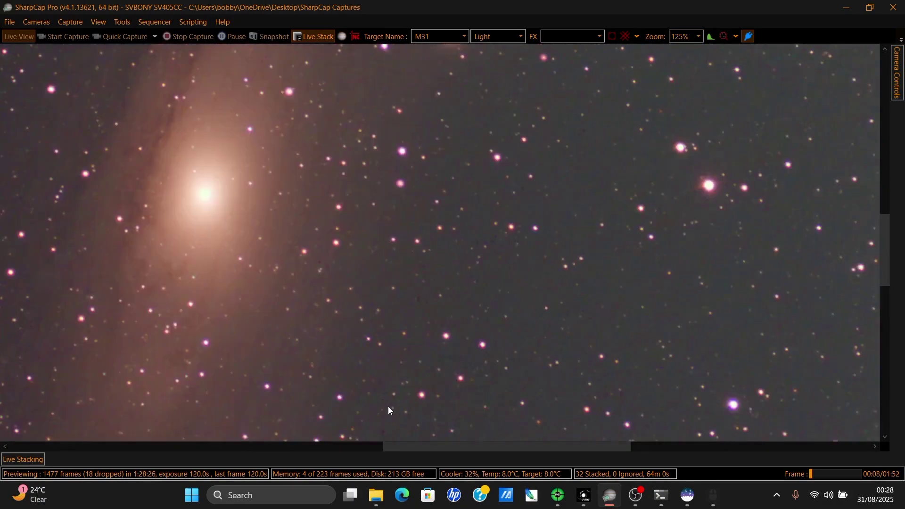
{"action": "left_click_drag", "start_coordinate": [411, 446], "coordinate": [335, 428]}
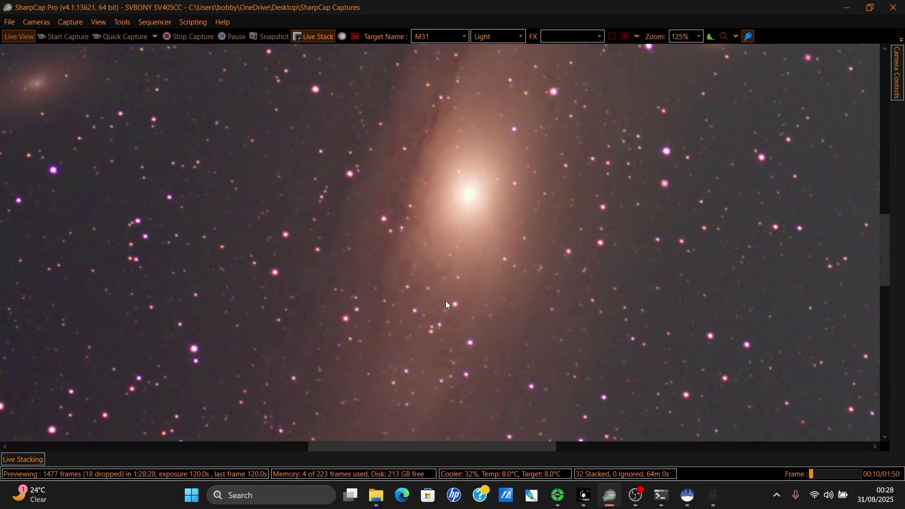
Enable Unsharp Mask on the M31 stack, lower its radius to 1.50, and set zoom to Auto.
{"action": "left_click", "coordinate": [34, 456]}
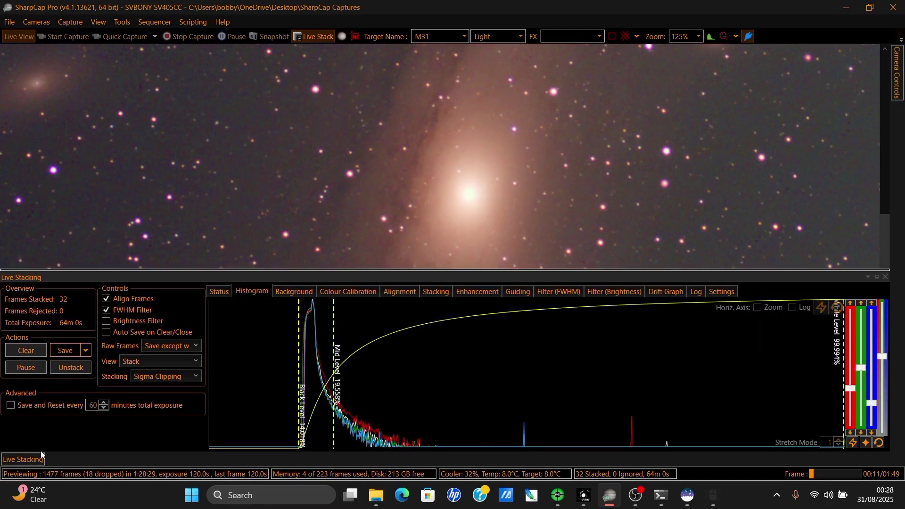
{"action": "left_click", "coordinate": [464, 293]}
{"action": "left_click", "coordinate": [415, 327]}
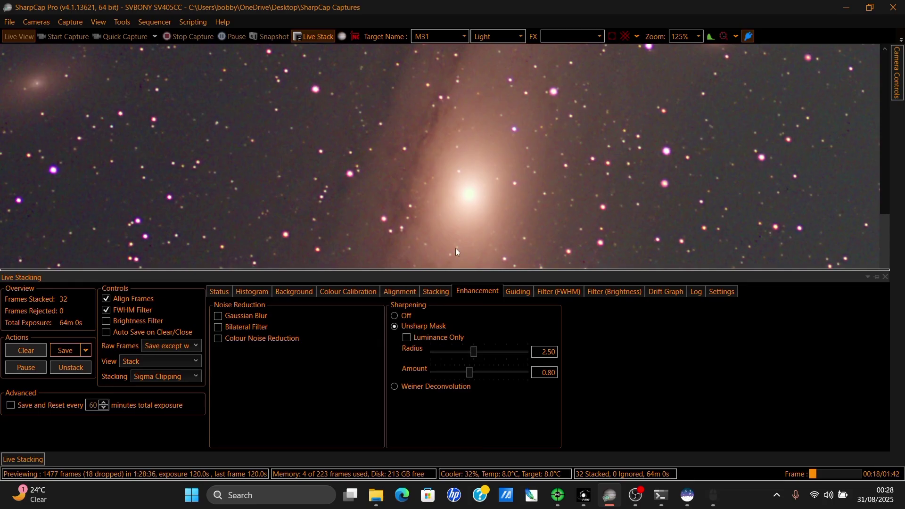
{"action": "left_click", "coordinate": [443, 352]}
{"action": "left_click", "coordinate": [435, 352]}
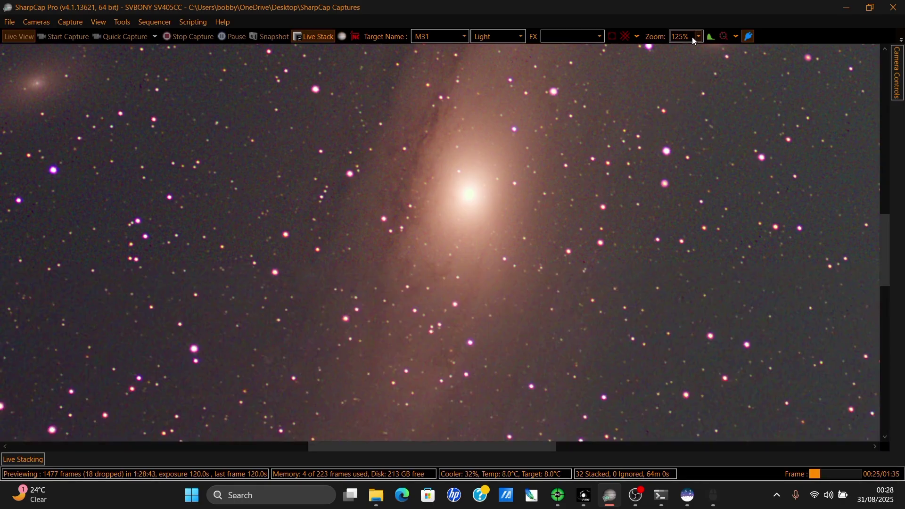
{"action": "left_click", "coordinate": [693, 38]}
{"action": "left_click", "coordinate": [686, 52]}
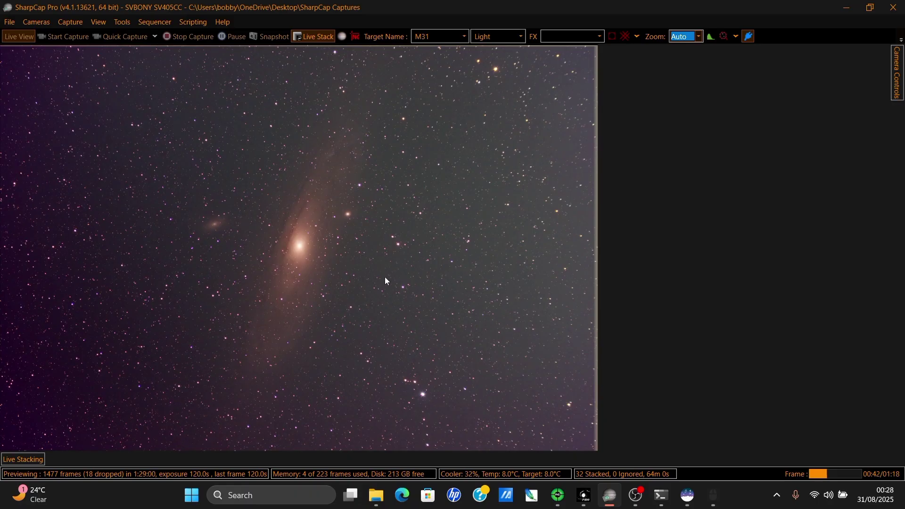
Review PHD2's guiding history graph and RMS error, then minimise the guider window.
{"action": "left_click", "coordinate": [559, 497]}
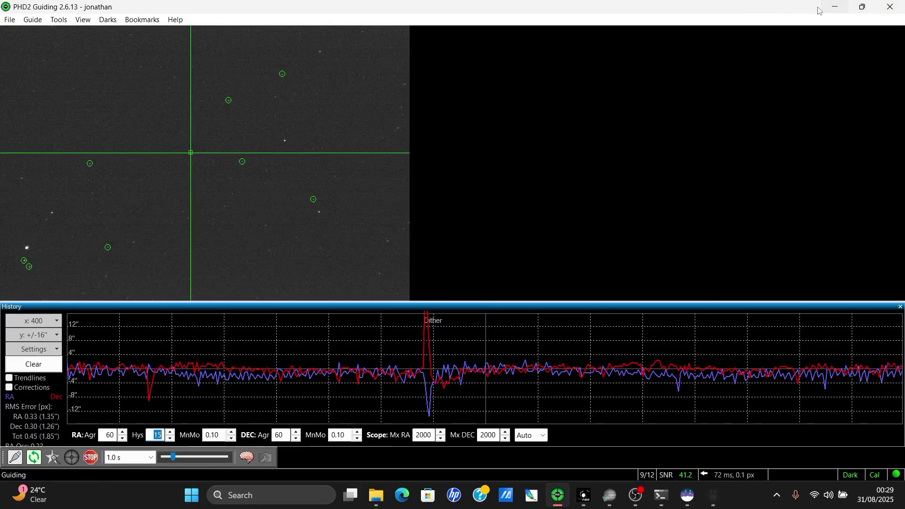
{"action": "left_click", "coordinate": [836, 7]}
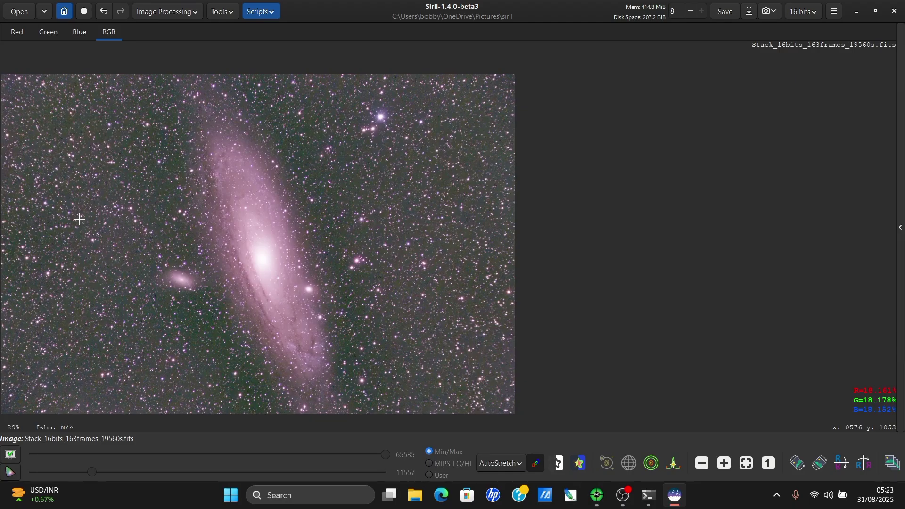
Mirror the M31 stack horizontally and zoom in and out on the dust lanes and companion.
{"action": "left_click", "coordinate": [864, 464]}
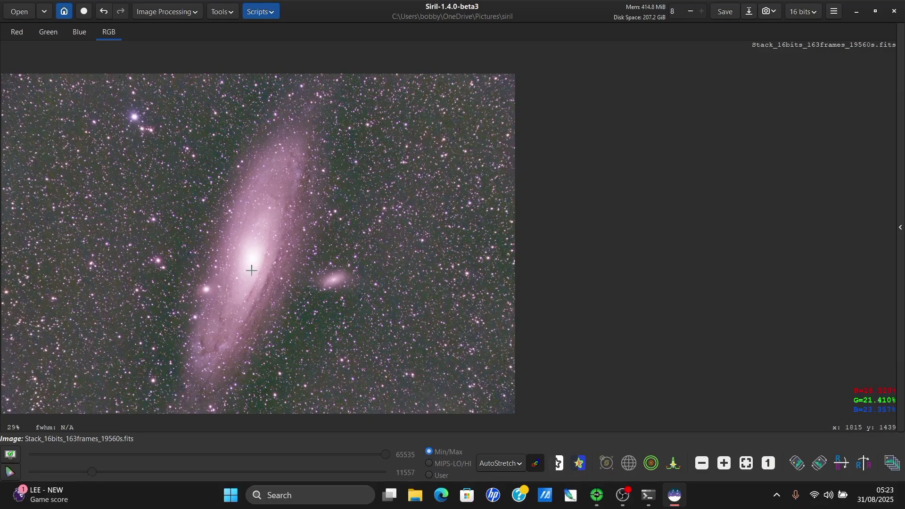
{"action": "scroll", "coordinate": [245, 320], "scroll_direction": "up", "scroll_amount": 2}
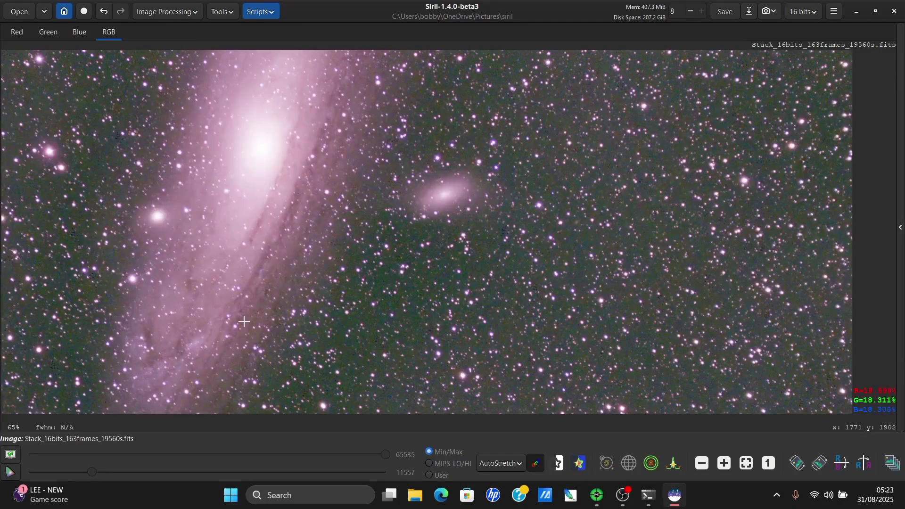
{"action": "scroll", "coordinate": [243, 322], "scroll_direction": "down", "scroll_amount": 2}
{"action": "scroll", "coordinate": [256, 150], "scroll_direction": "up", "scroll_amount": 3}
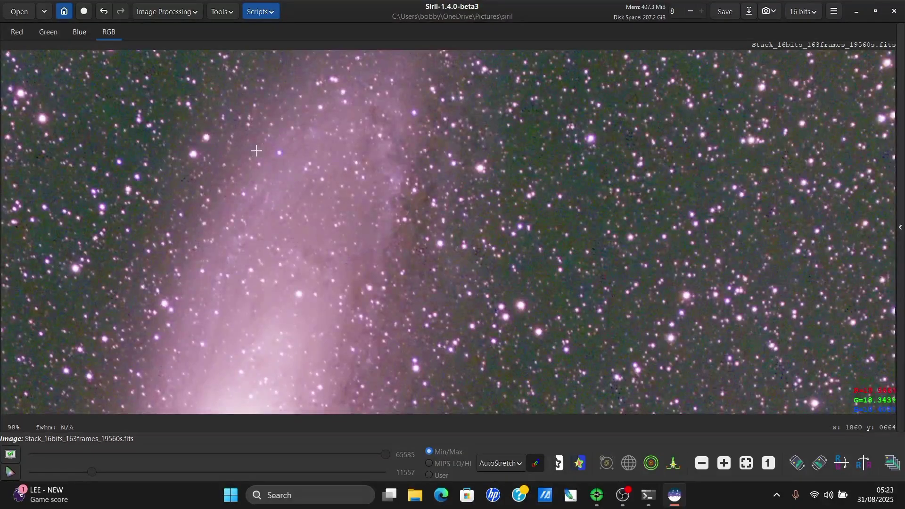
{"action": "scroll", "coordinate": [256, 151], "scroll_direction": "down", "scroll_amount": 3}
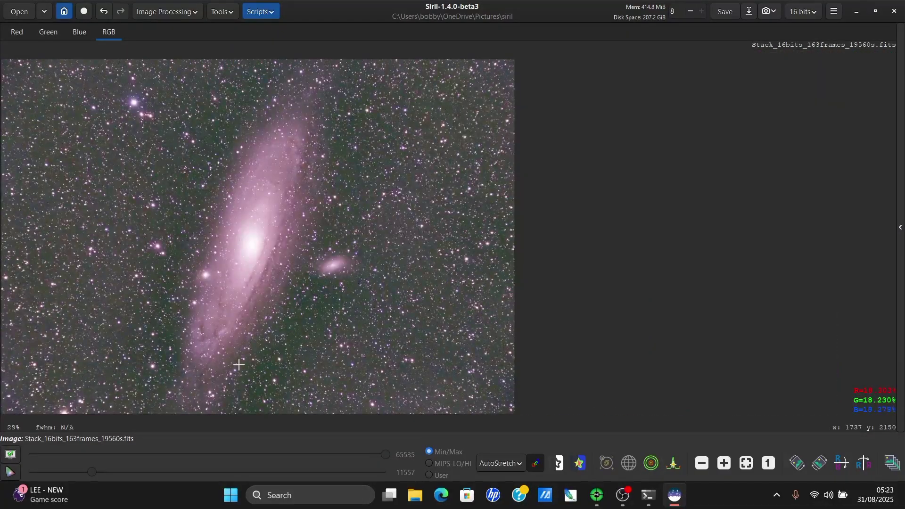
{"action": "scroll", "coordinate": [229, 387], "scroll_direction": "up", "scroll_amount": 2}
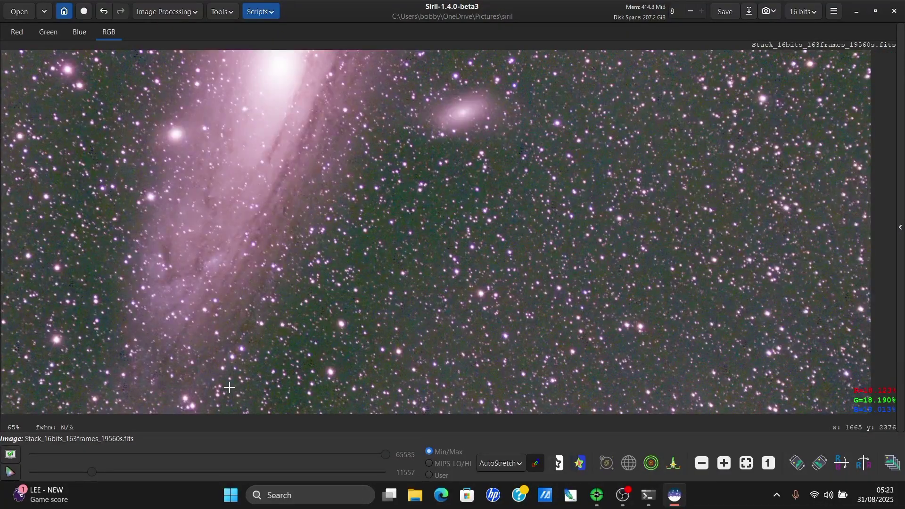
{"action": "scroll", "coordinate": [229, 386], "scroll_direction": "down", "scroll_amount": 2}
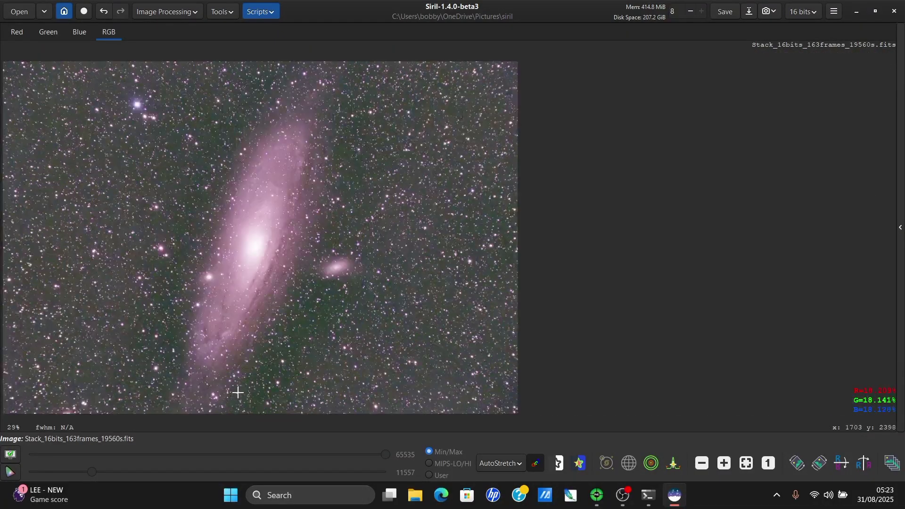